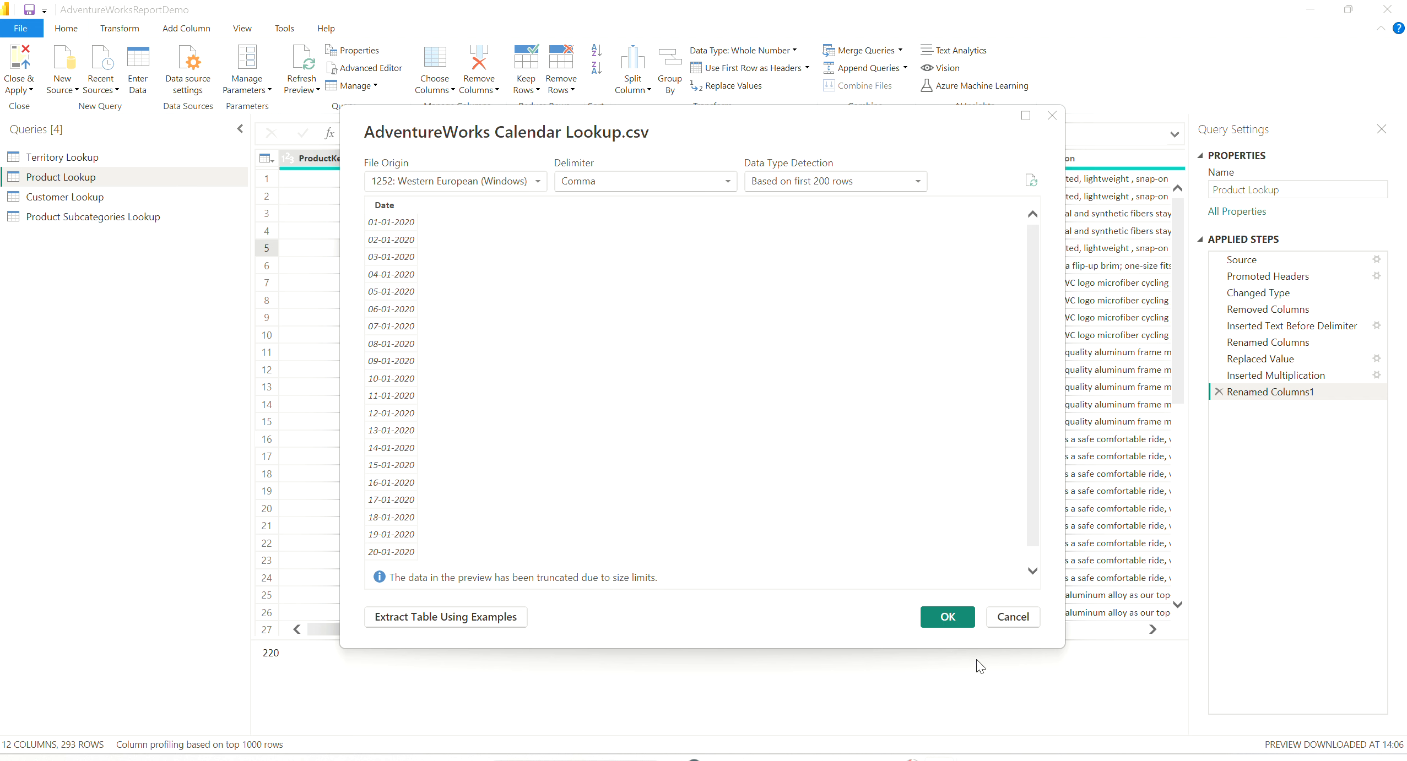
# - Load AdventureWorks Calendar Lookup.csv as a new query and rename it to Calendar Lookup
pyautogui.click(943, 618)
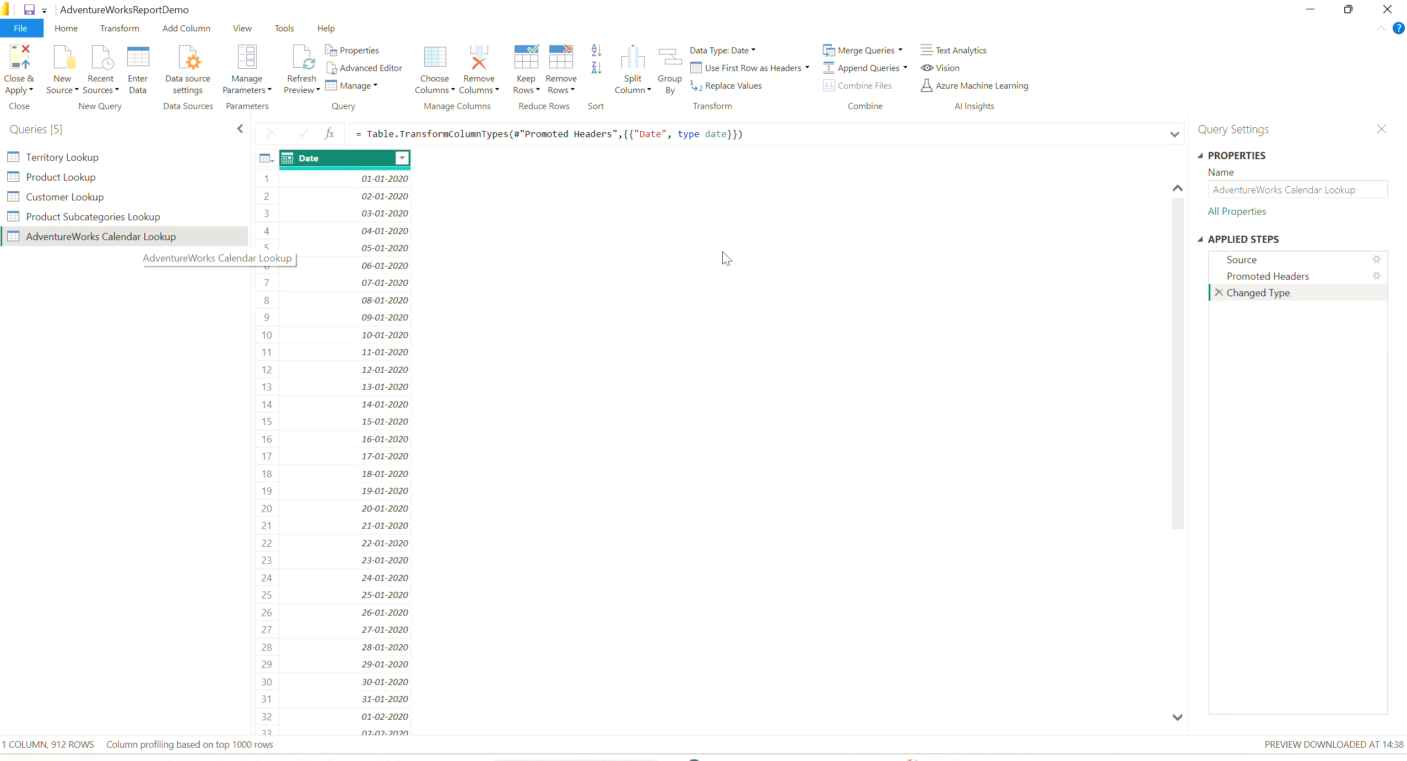
pyautogui.moveTo(1287, 190); pyautogui.dragTo(1211, 195)
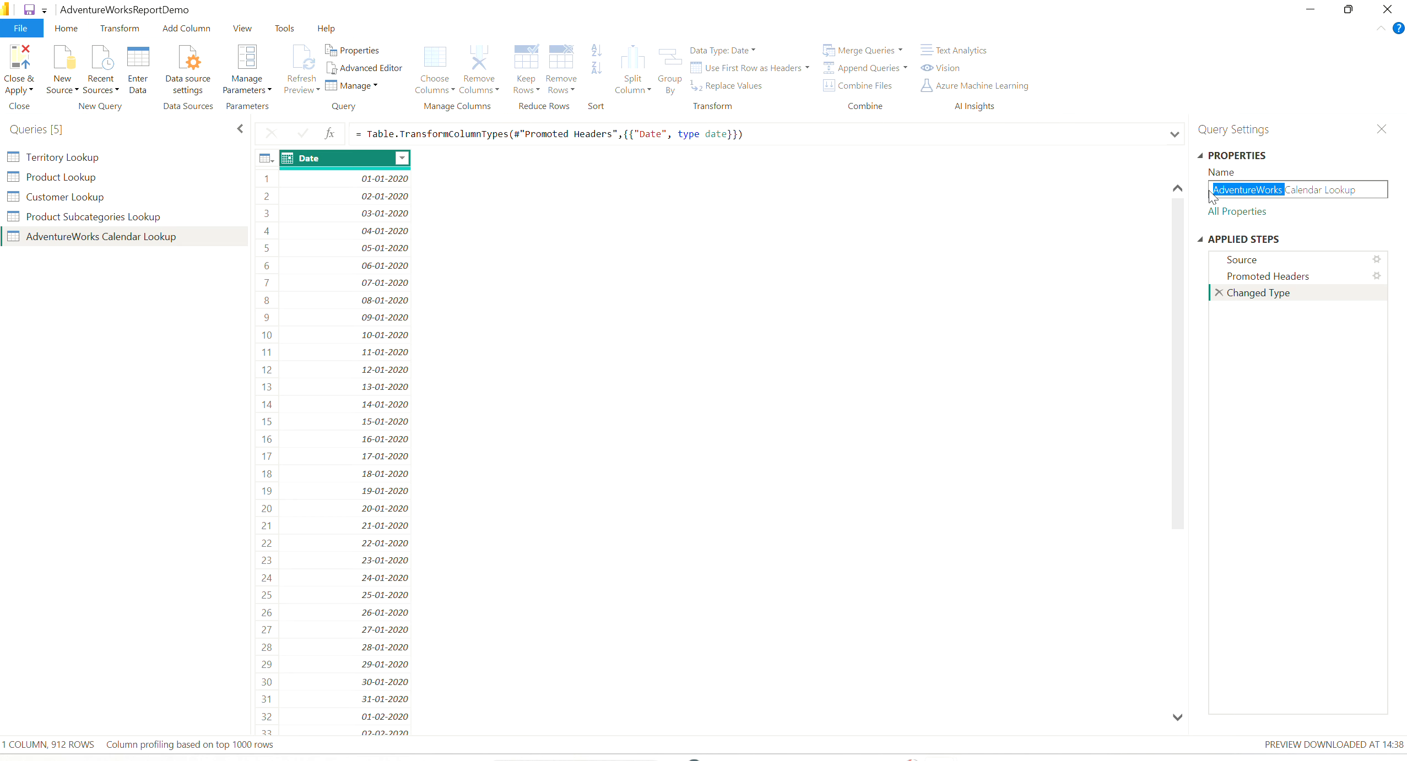
pyautogui.press('BackSpace')
pyautogui.press('Return')
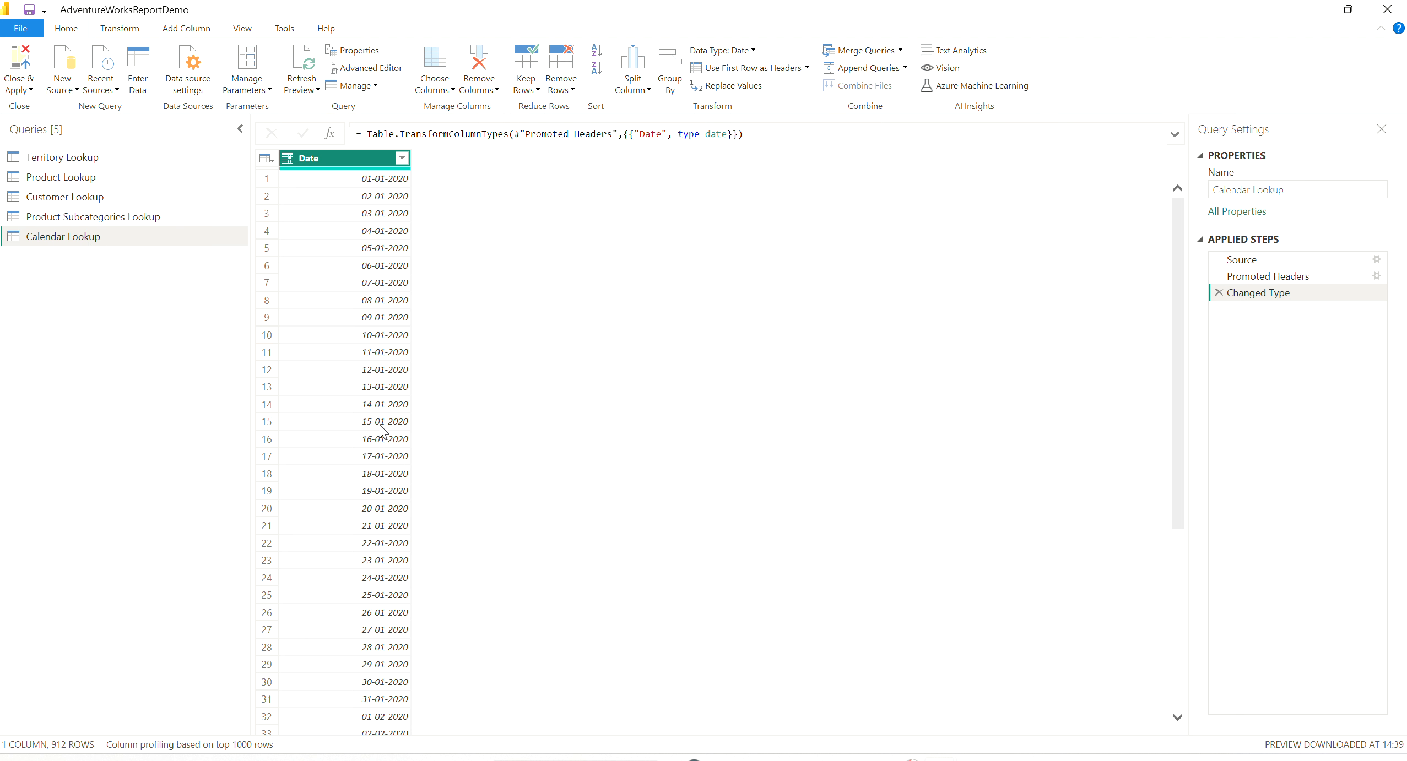
# - Change the Date column's type using locale, with data type Date and locale Spanish (United States)
pyautogui.click(121, 32)
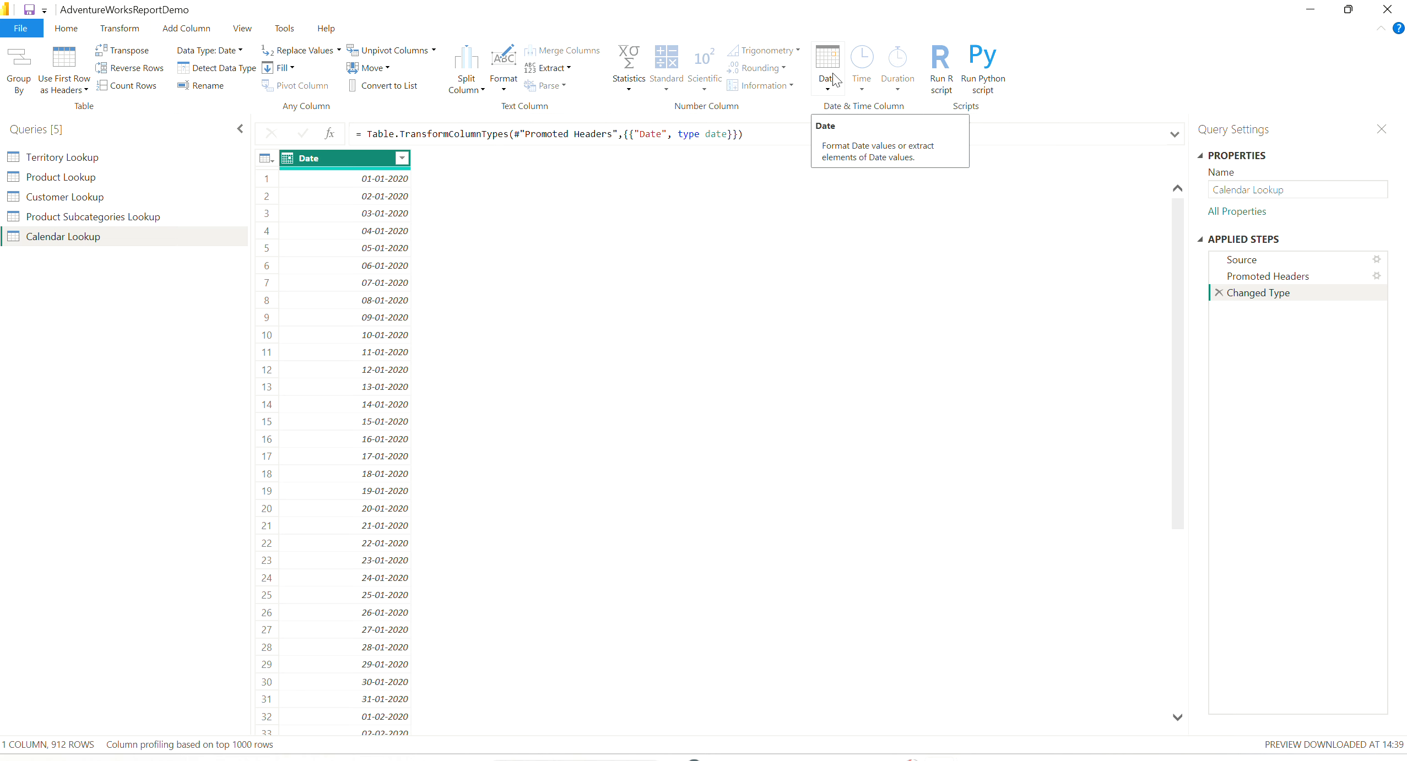
pyautogui.click(287, 160)
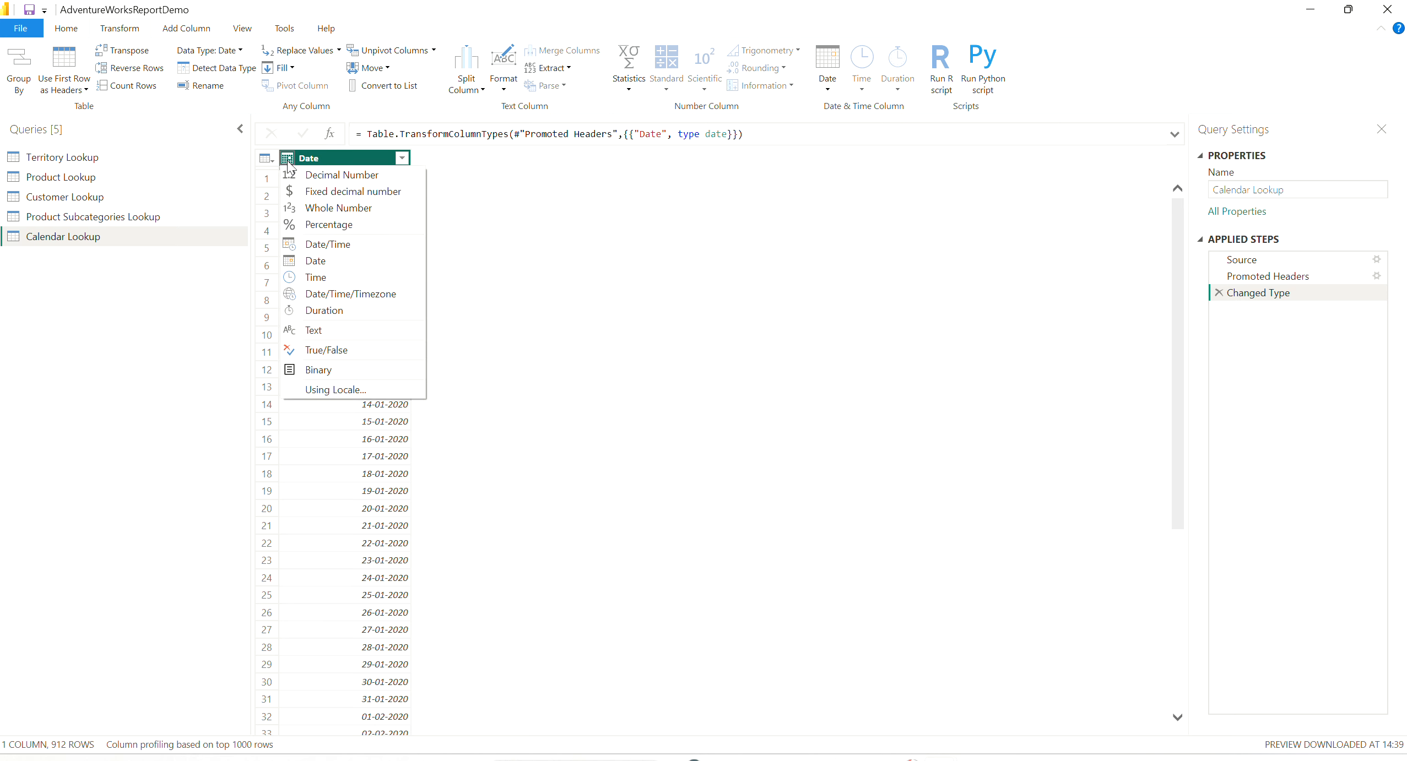
pyautogui.click(544, 180)
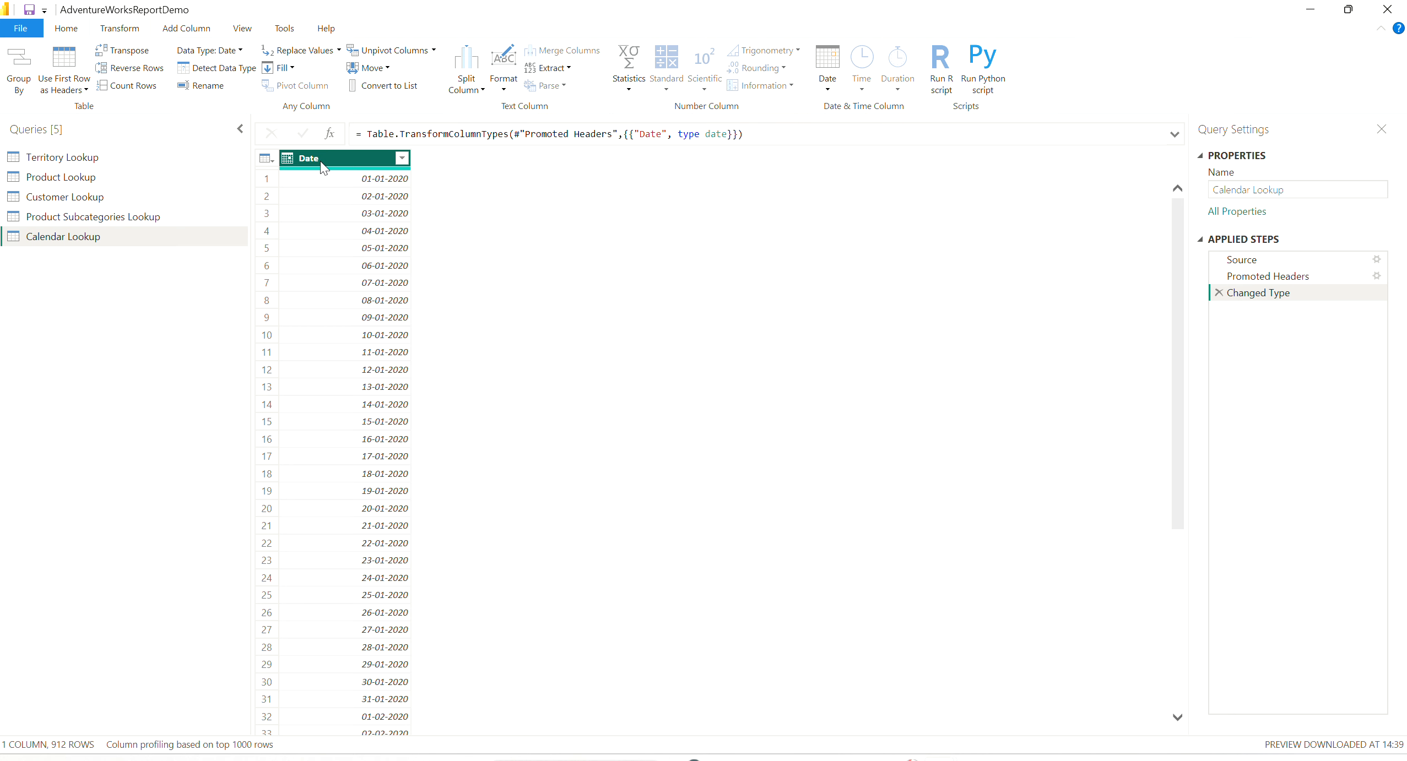
pyautogui.click(289, 161)
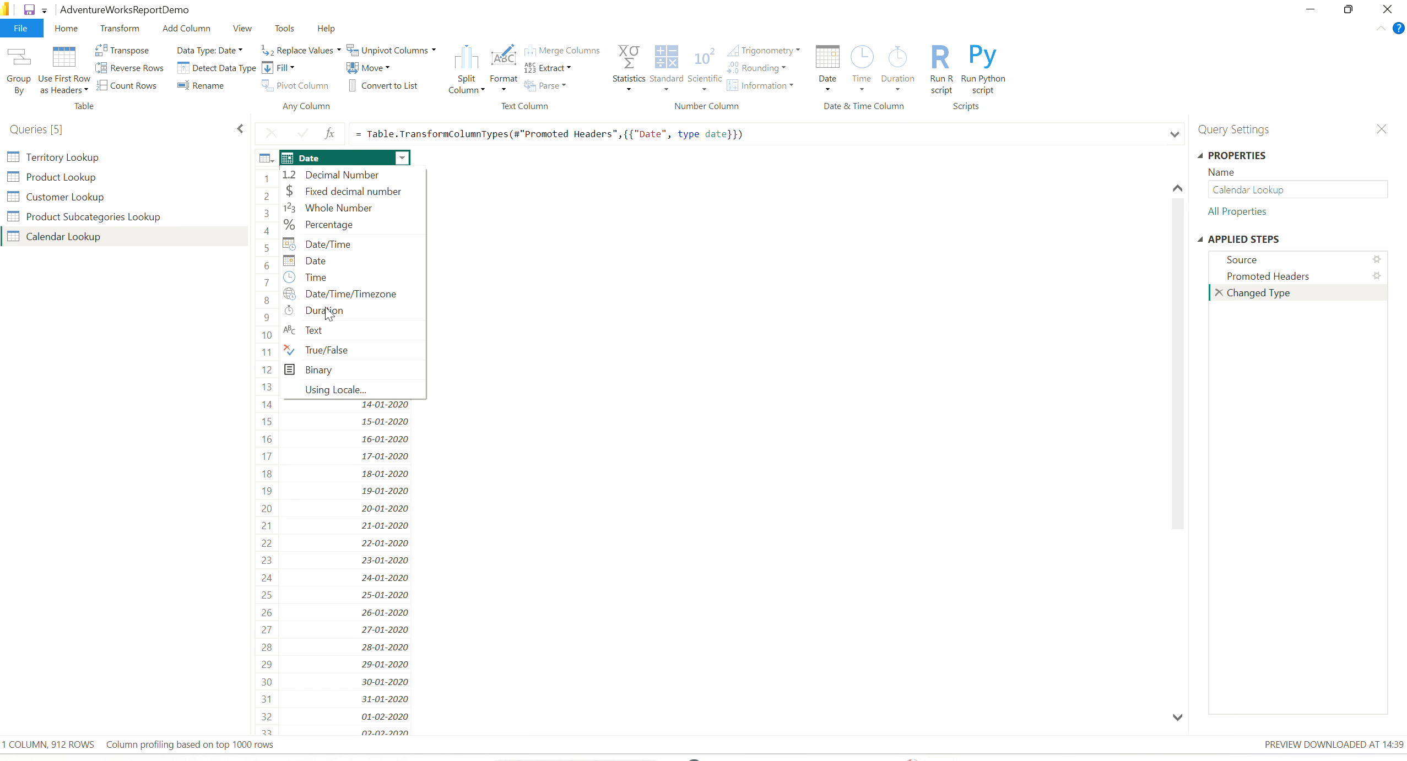
pyautogui.click(347, 390)
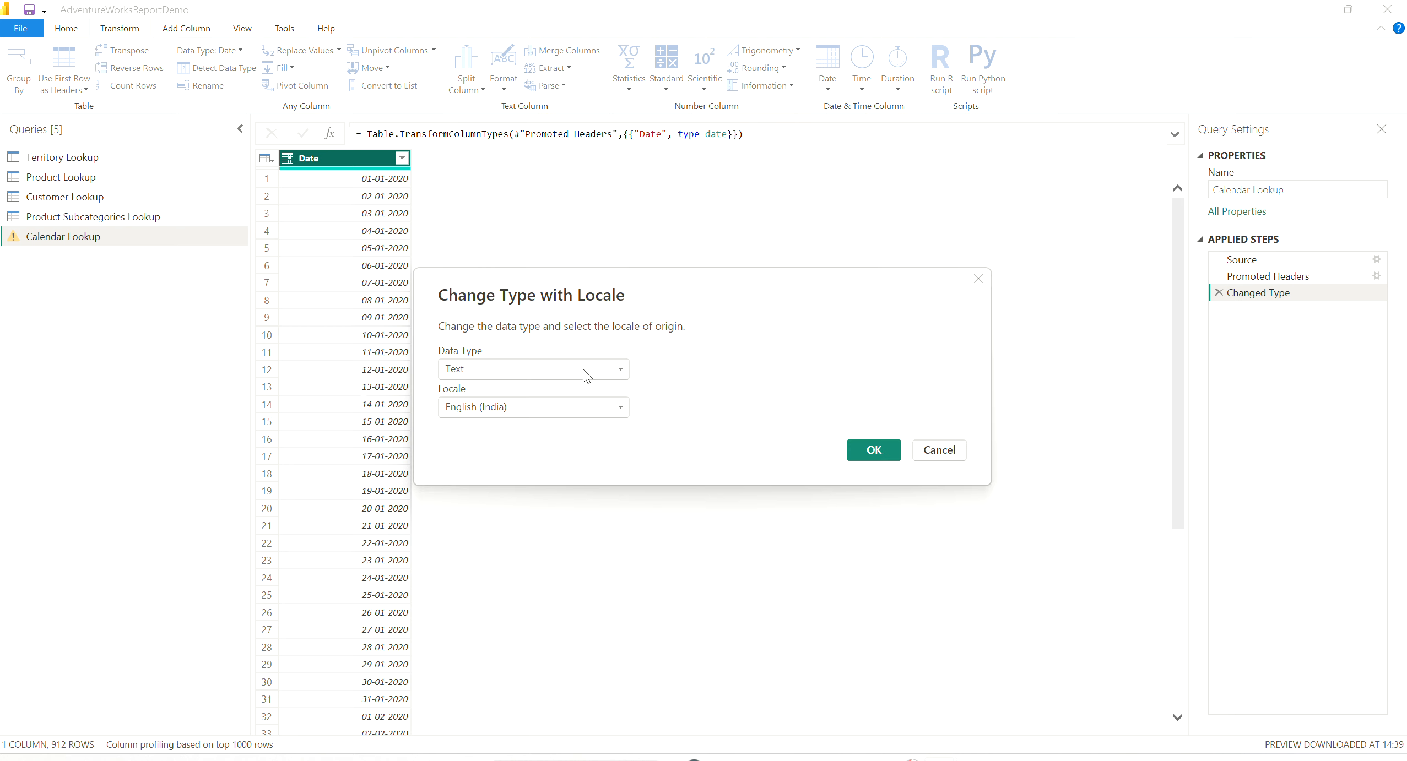
pyautogui.click(586, 376)
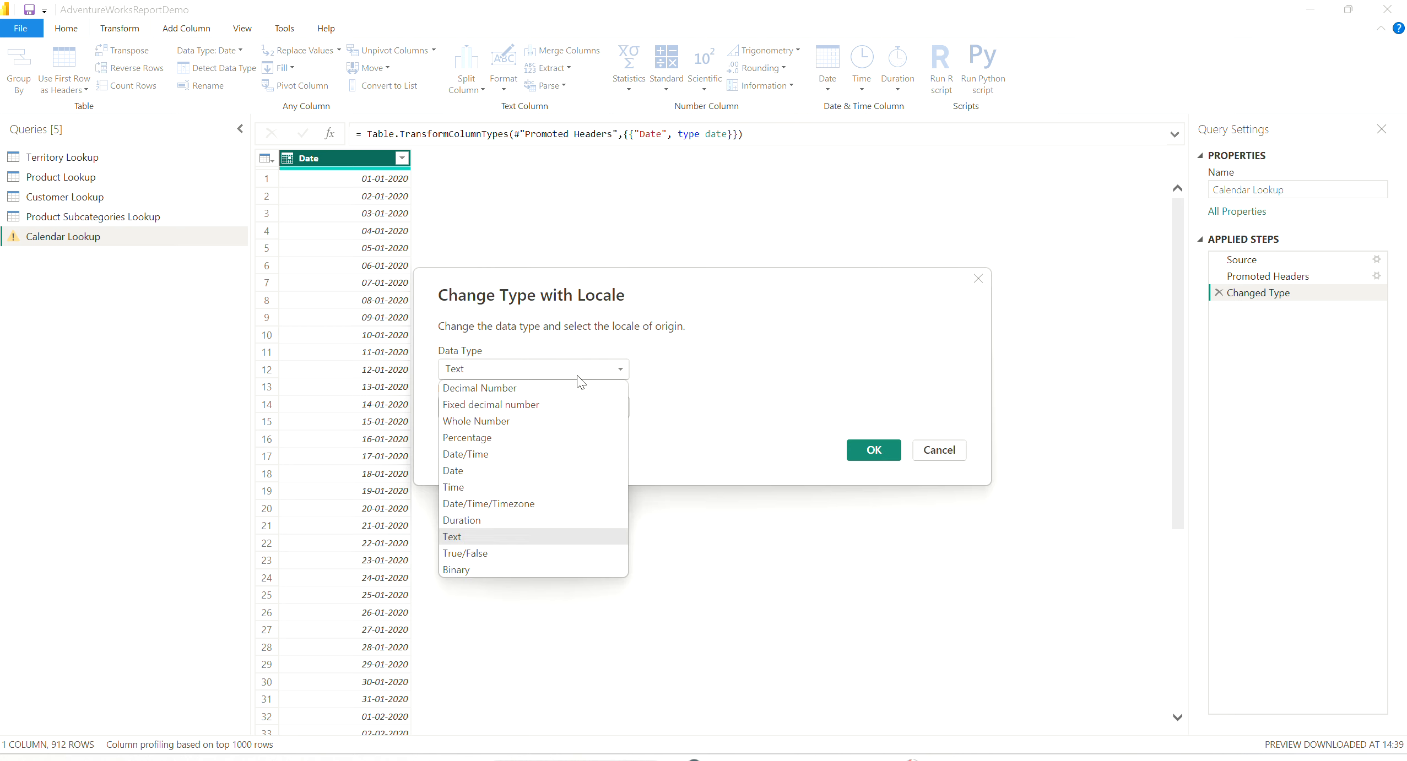
pyautogui.click(484, 472)
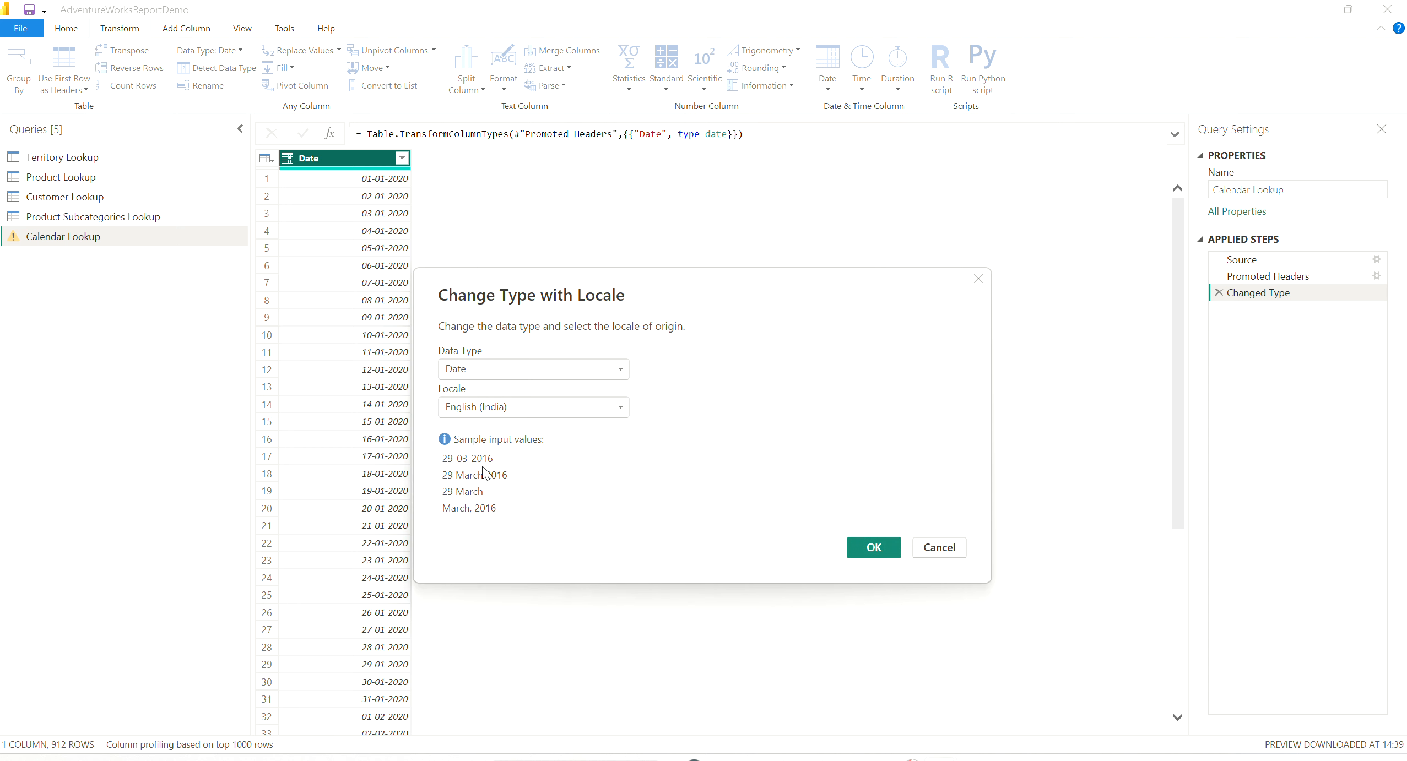
pyautogui.click(581, 412)
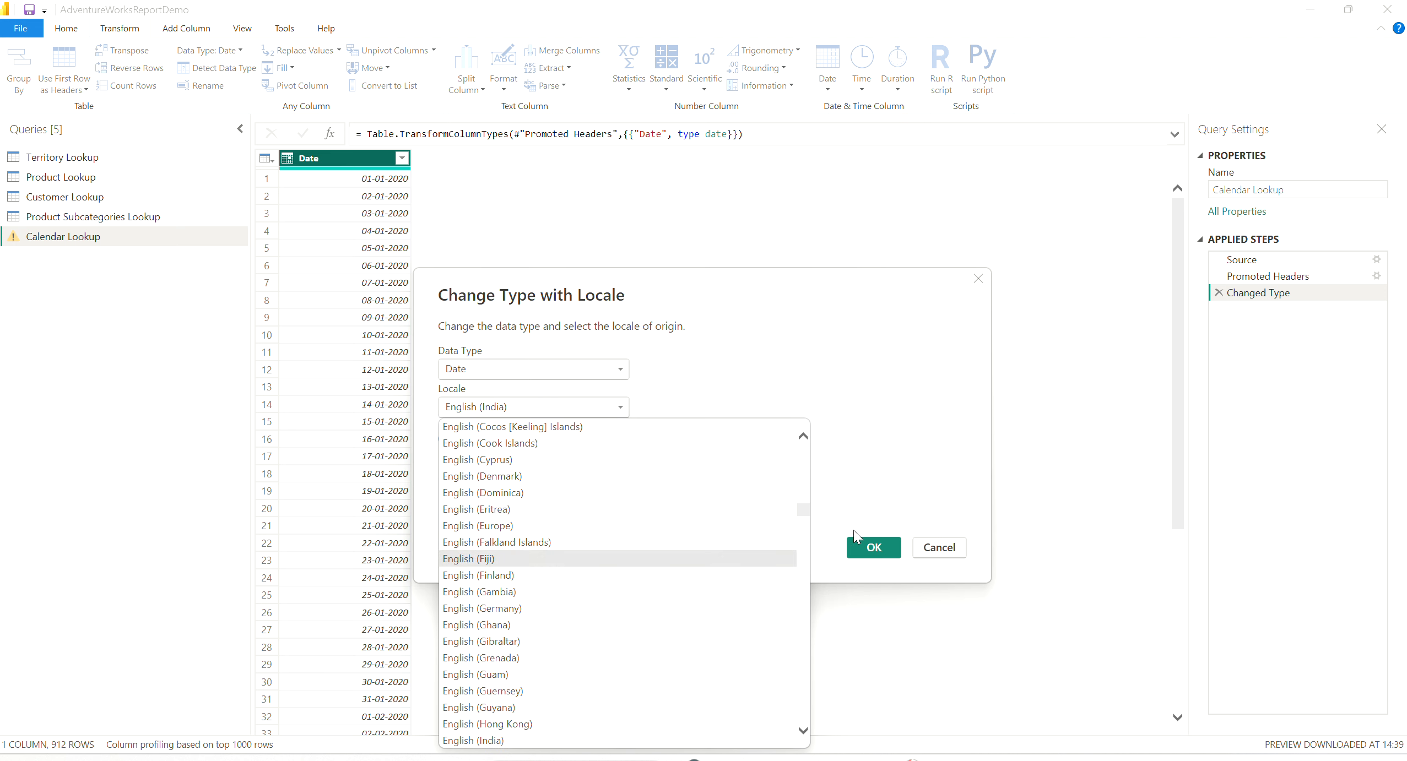
pyautogui.moveTo(805, 510); pyautogui.dragTo(801, 695)
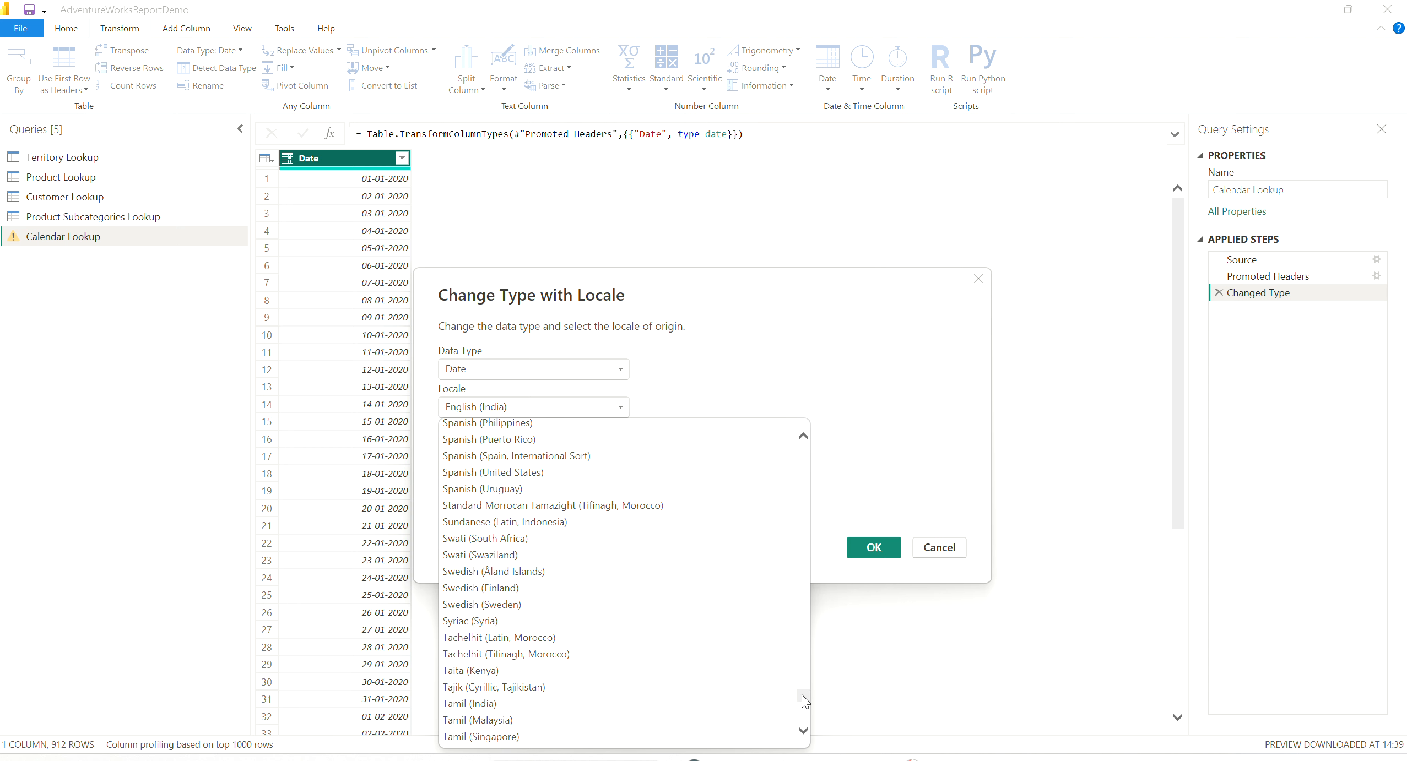
pyautogui.click(544, 473)
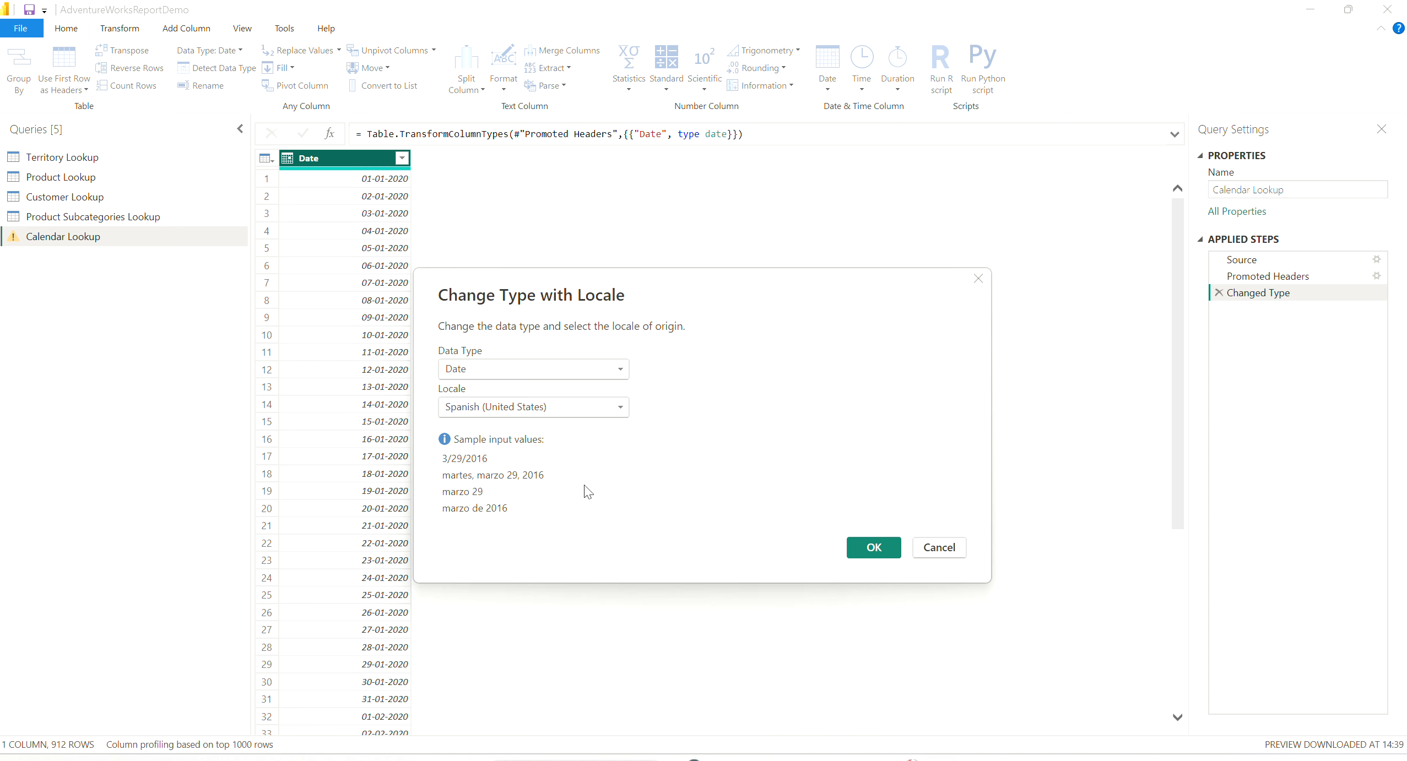
pyautogui.click(875, 548)
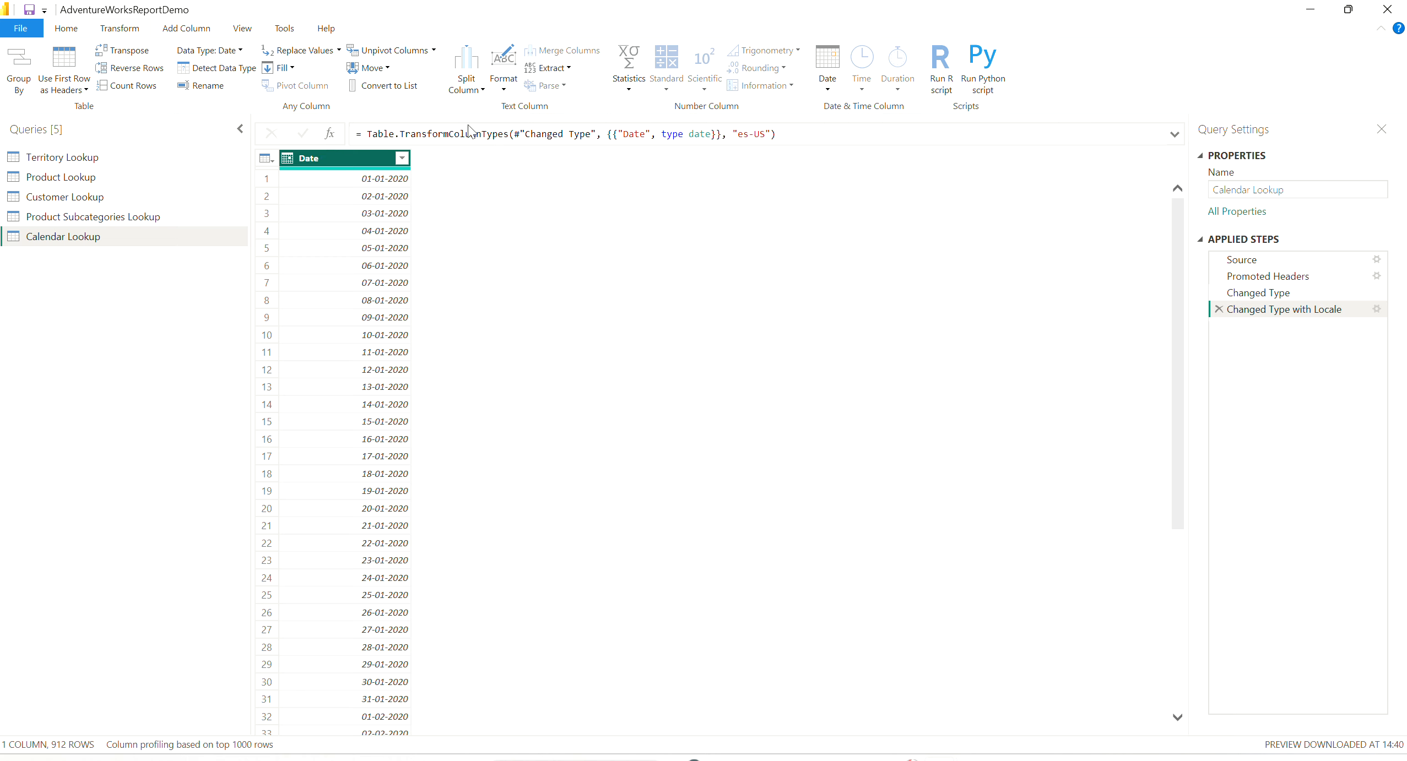
# - Try calculating the earliest value of the Date column and delete the resulting applied step
pyautogui.click(827, 85)
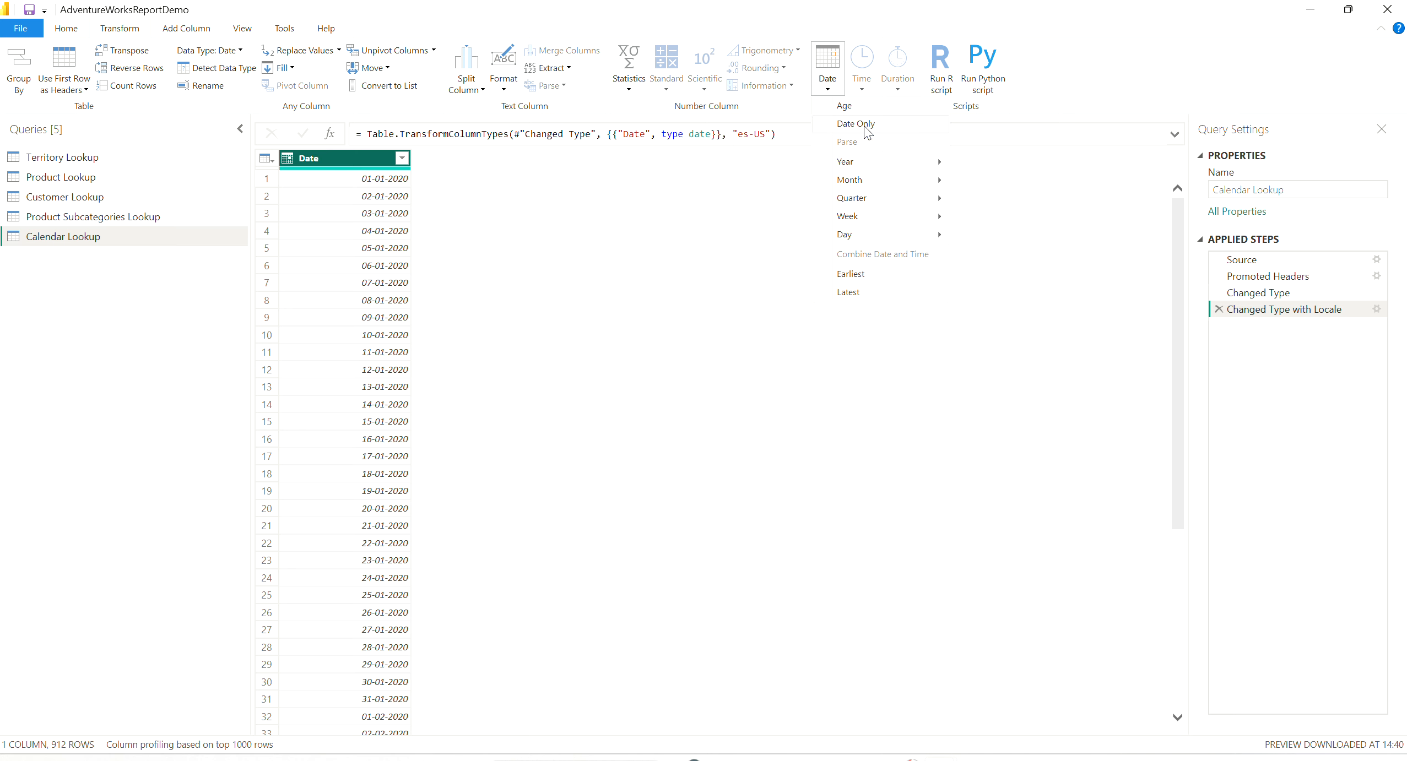
pyautogui.moveTo(864, 165)
pyautogui.click(852, 274)
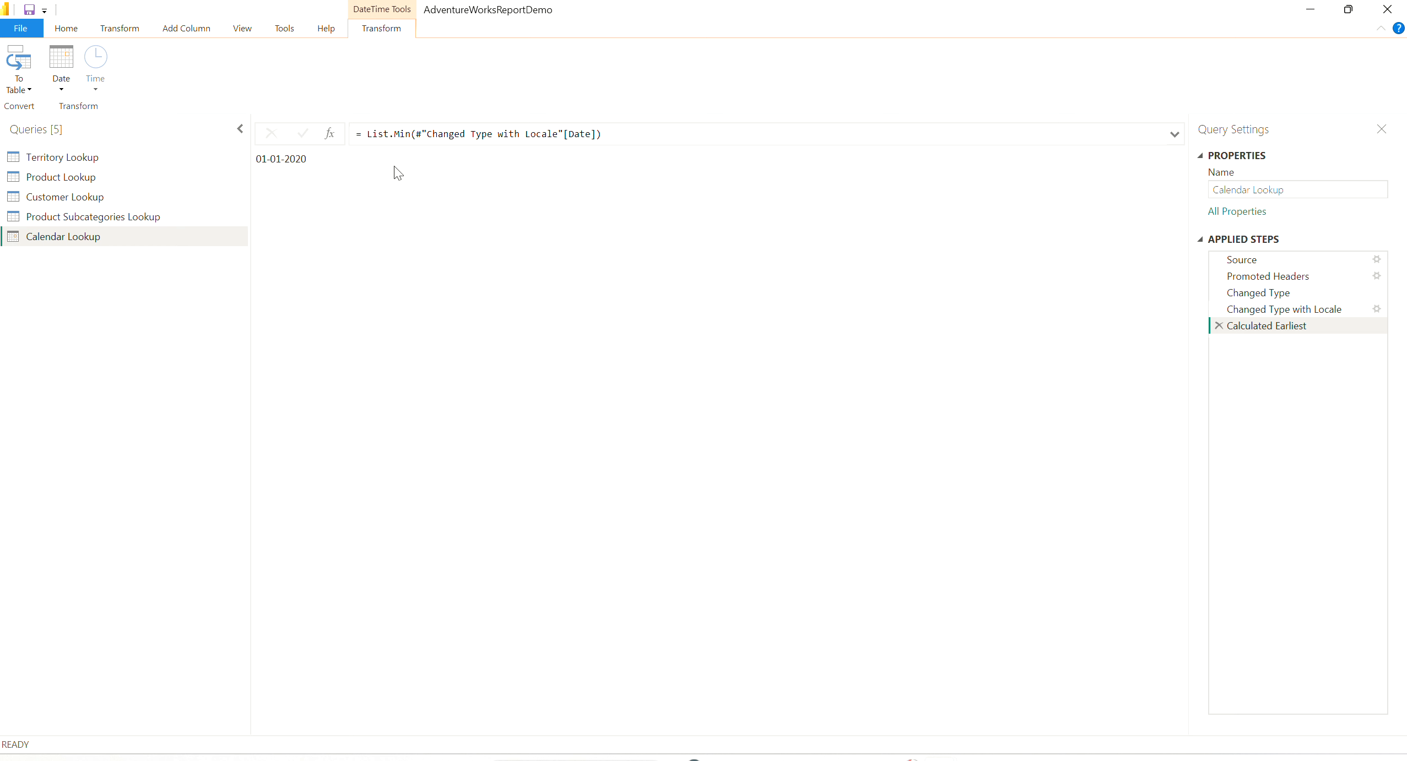
pyautogui.click(1219, 326)
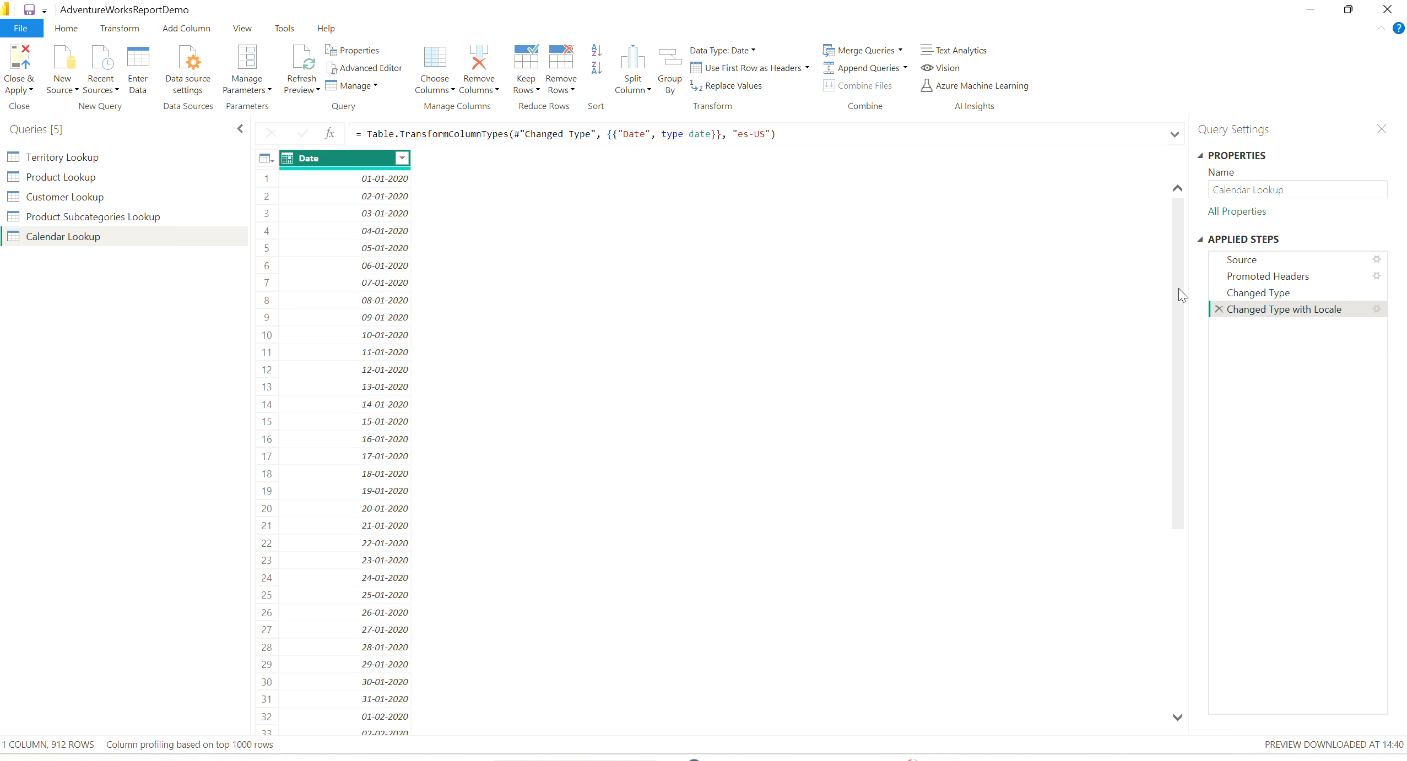
# - Try adding a day number column derived from the Date column and delete its applied step
pyautogui.click(182, 33)
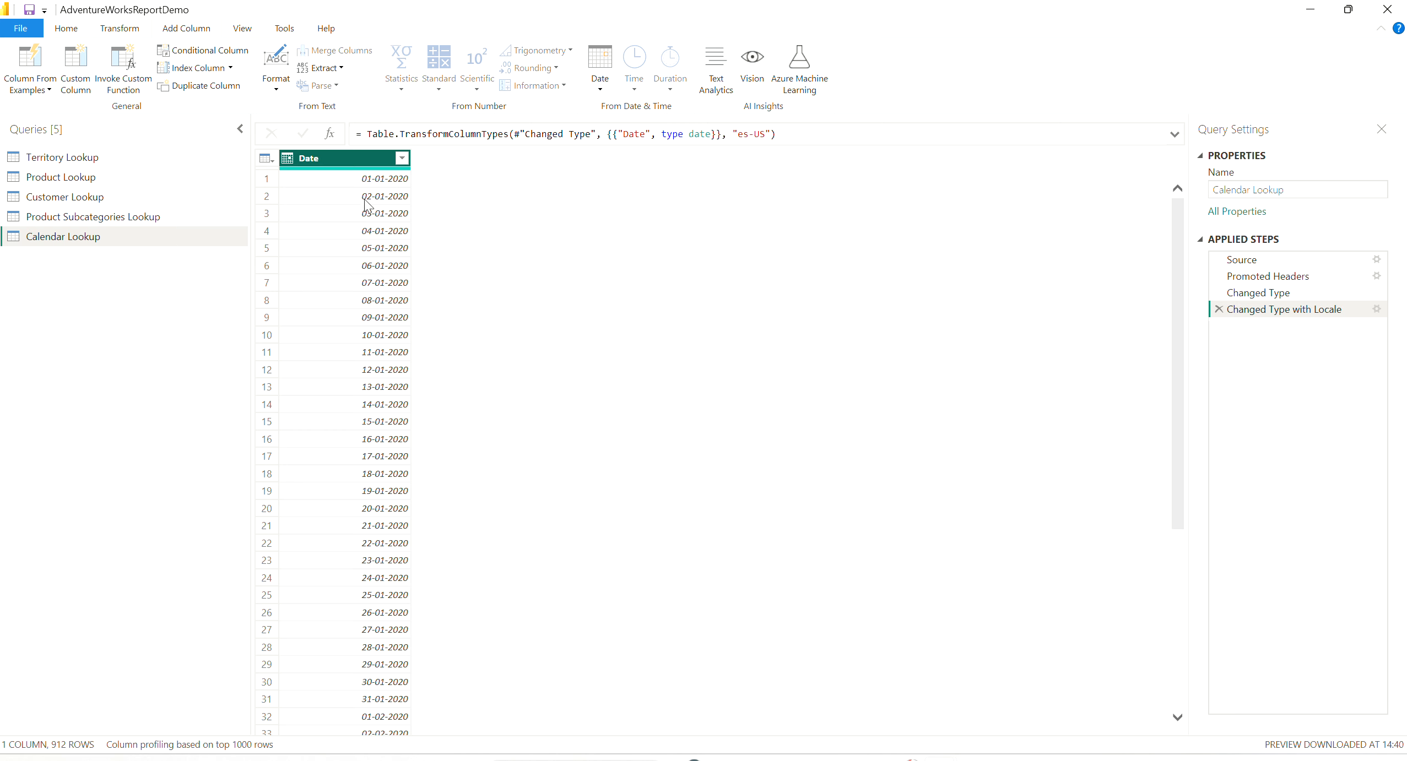
pyautogui.click(605, 90)
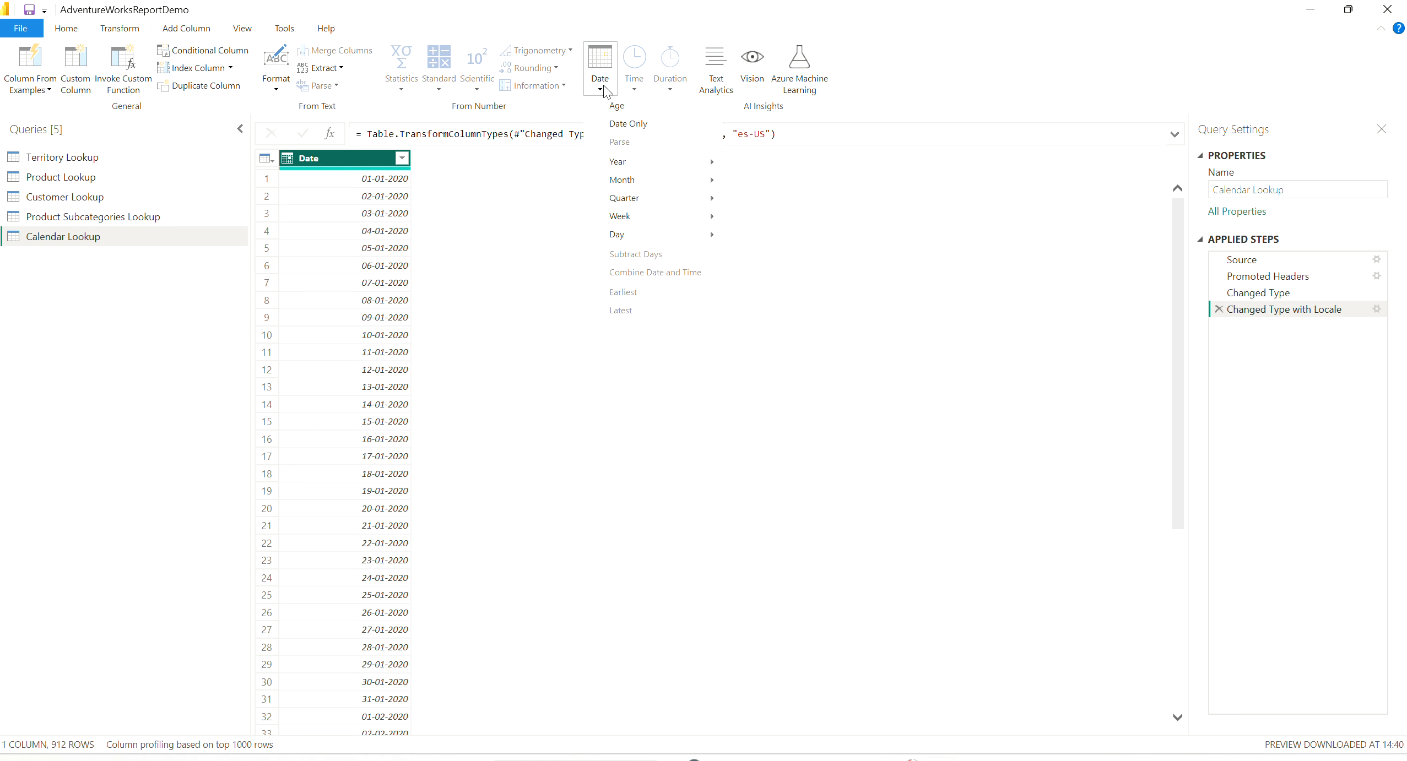
pyautogui.moveTo(645, 179)
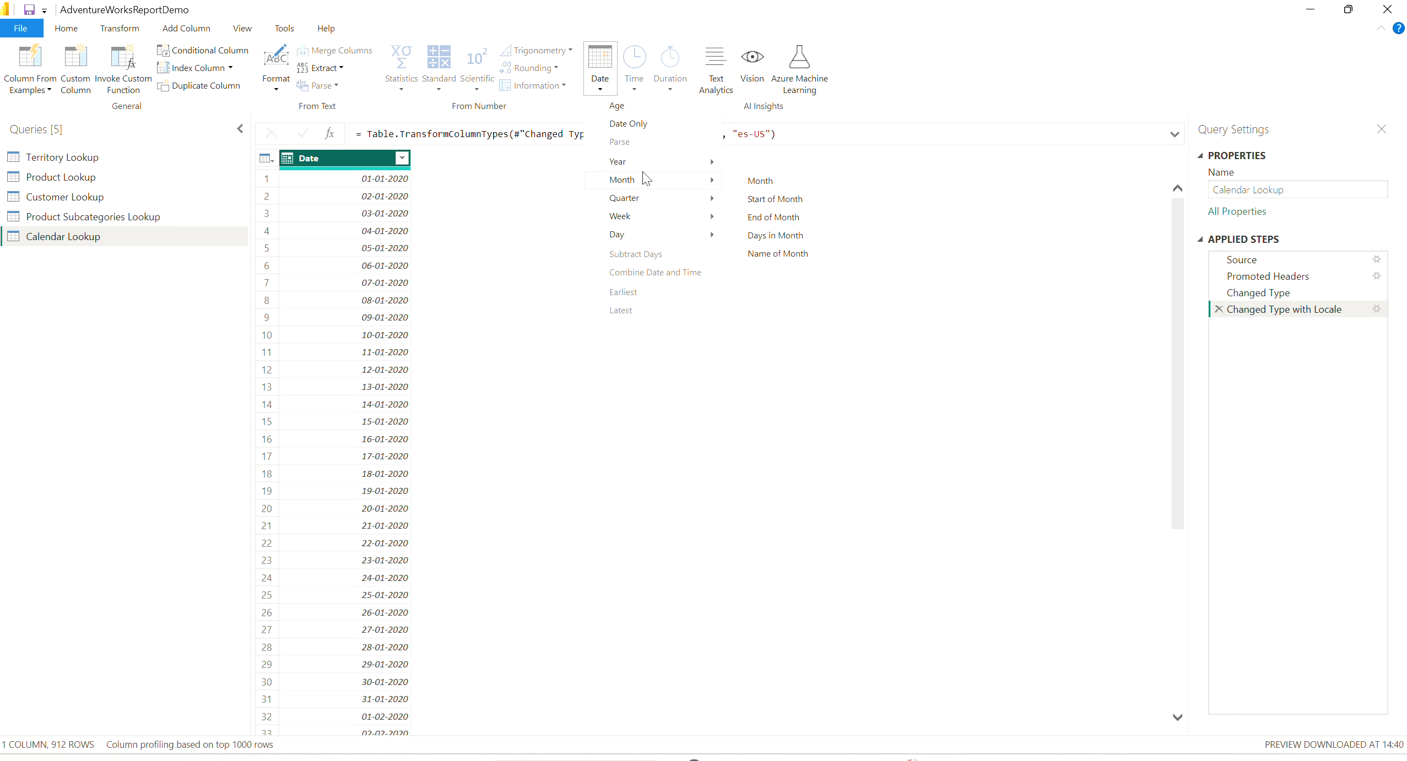
pyautogui.moveTo(650, 245)
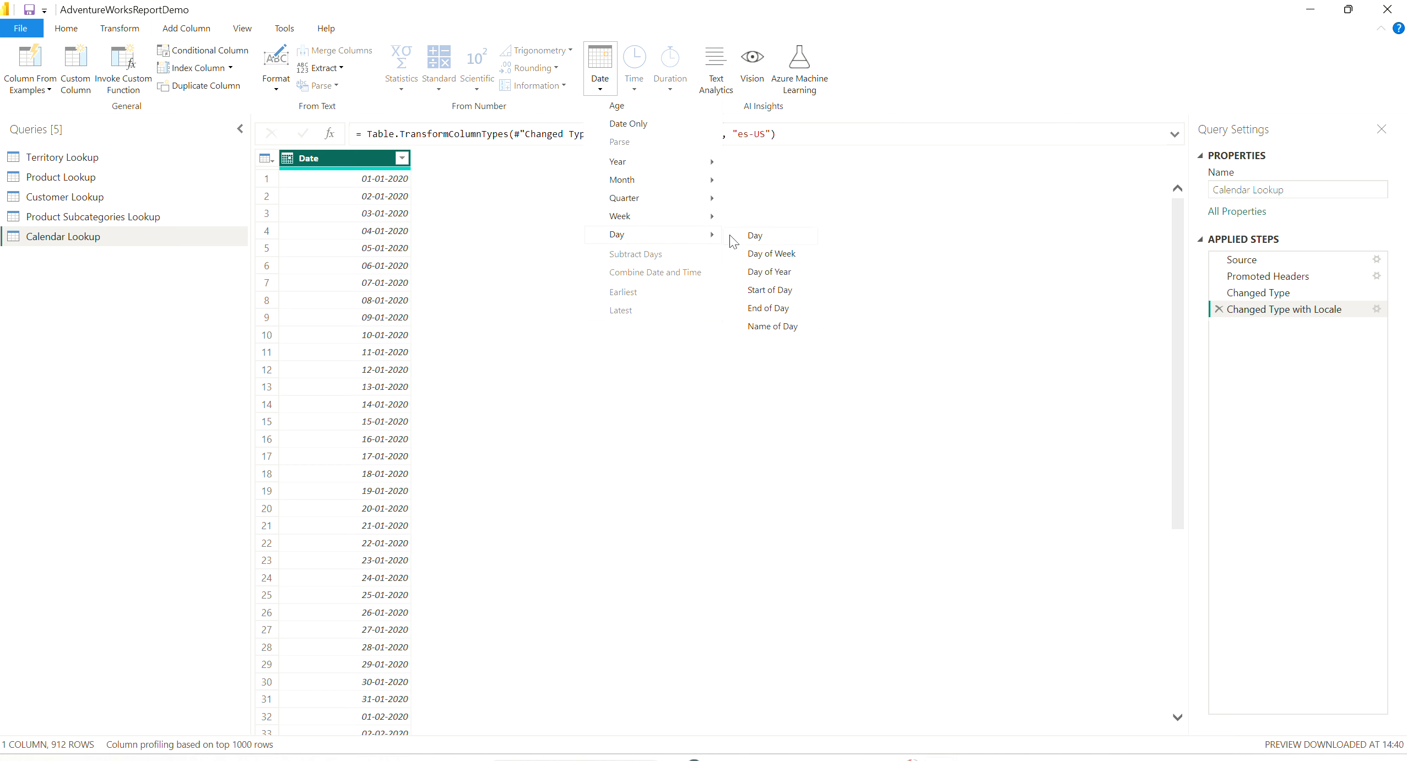
pyautogui.click(764, 241)
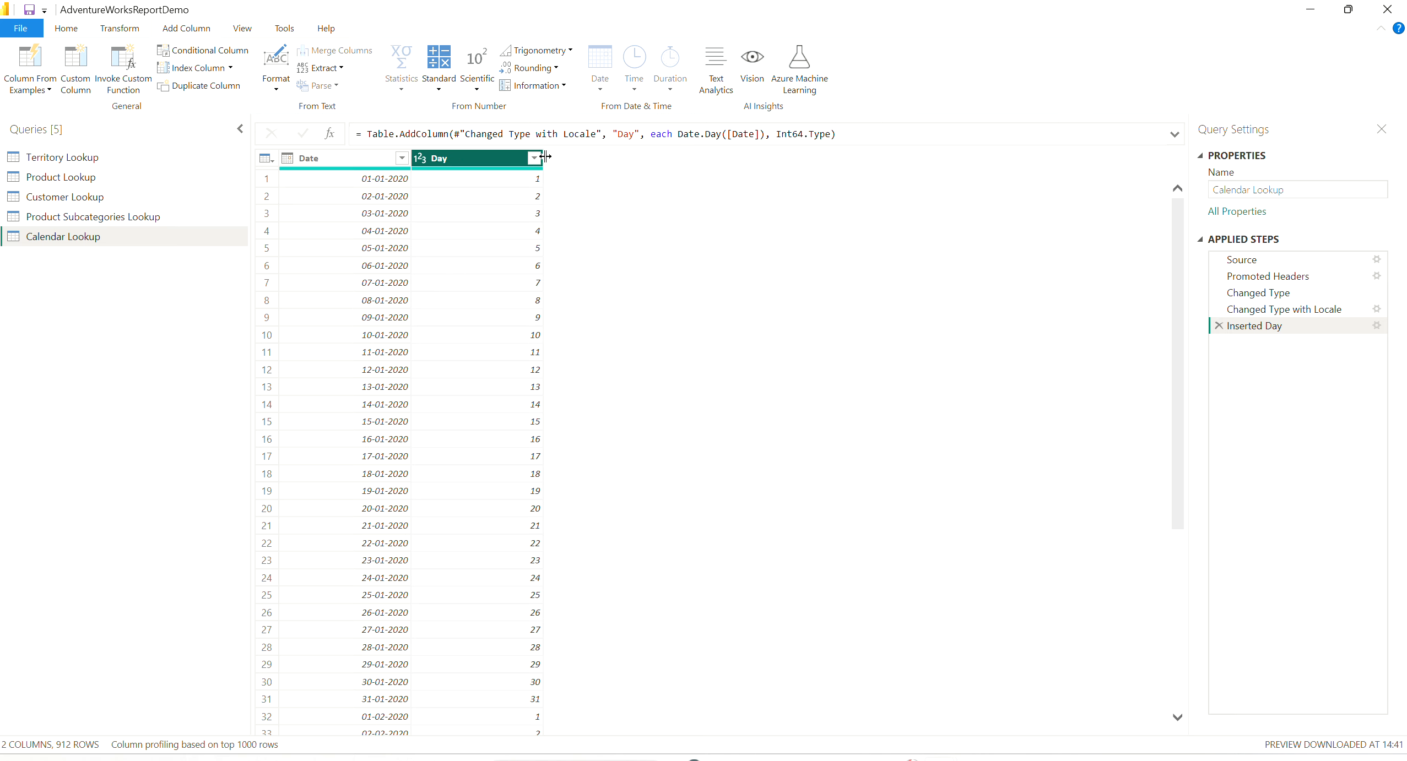
pyautogui.click(1218, 325)
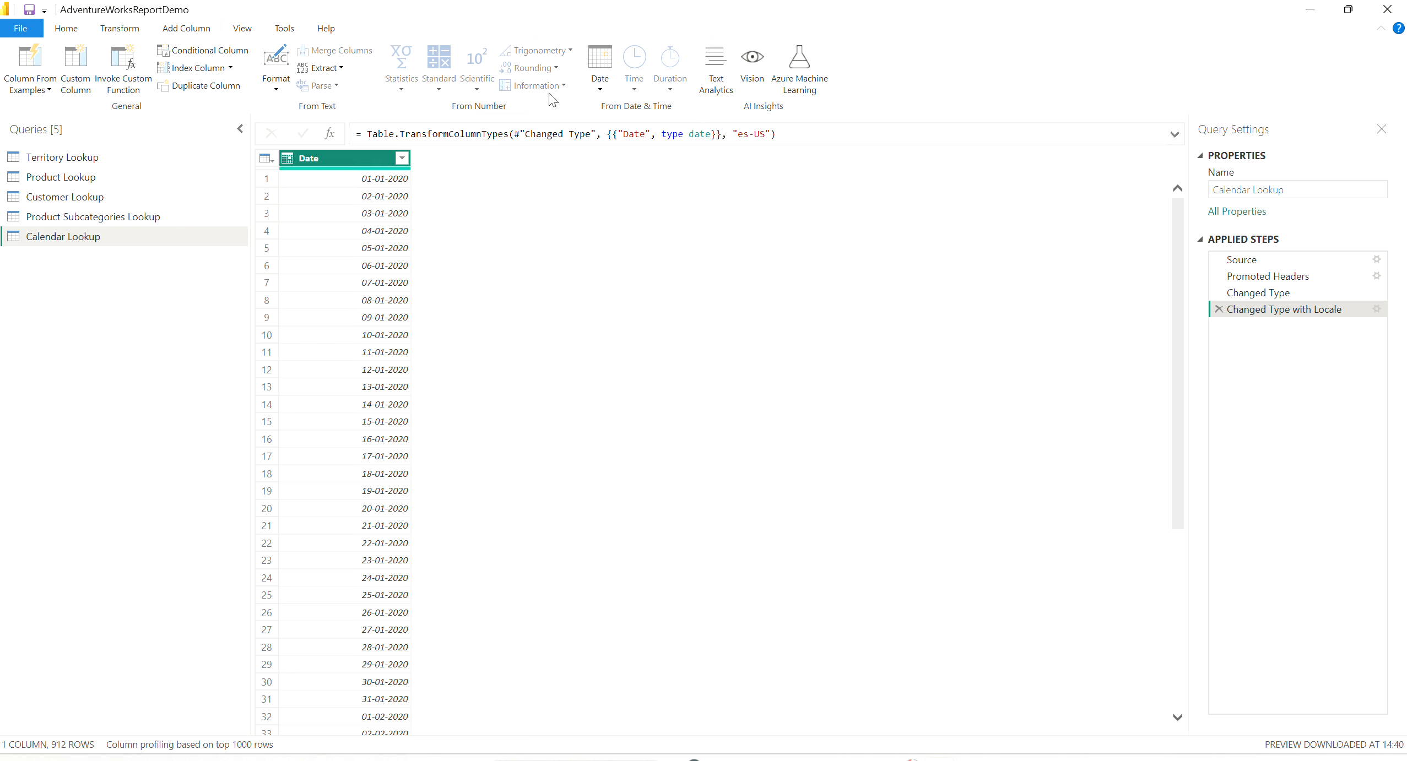
# - Try adding a Day of Week column derived from the Date column and delete its applied step
pyautogui.click(600, 83)
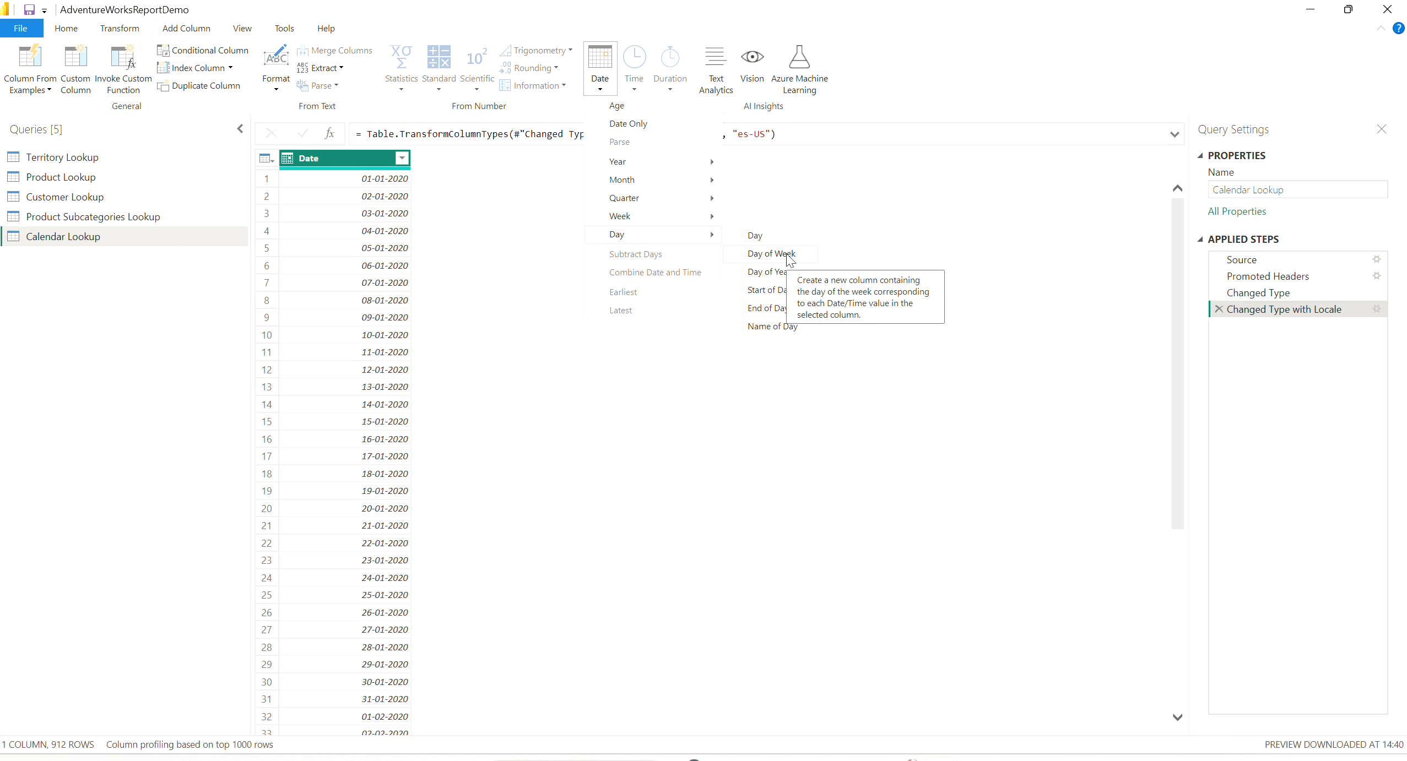
pyautogui.click(789, 259)
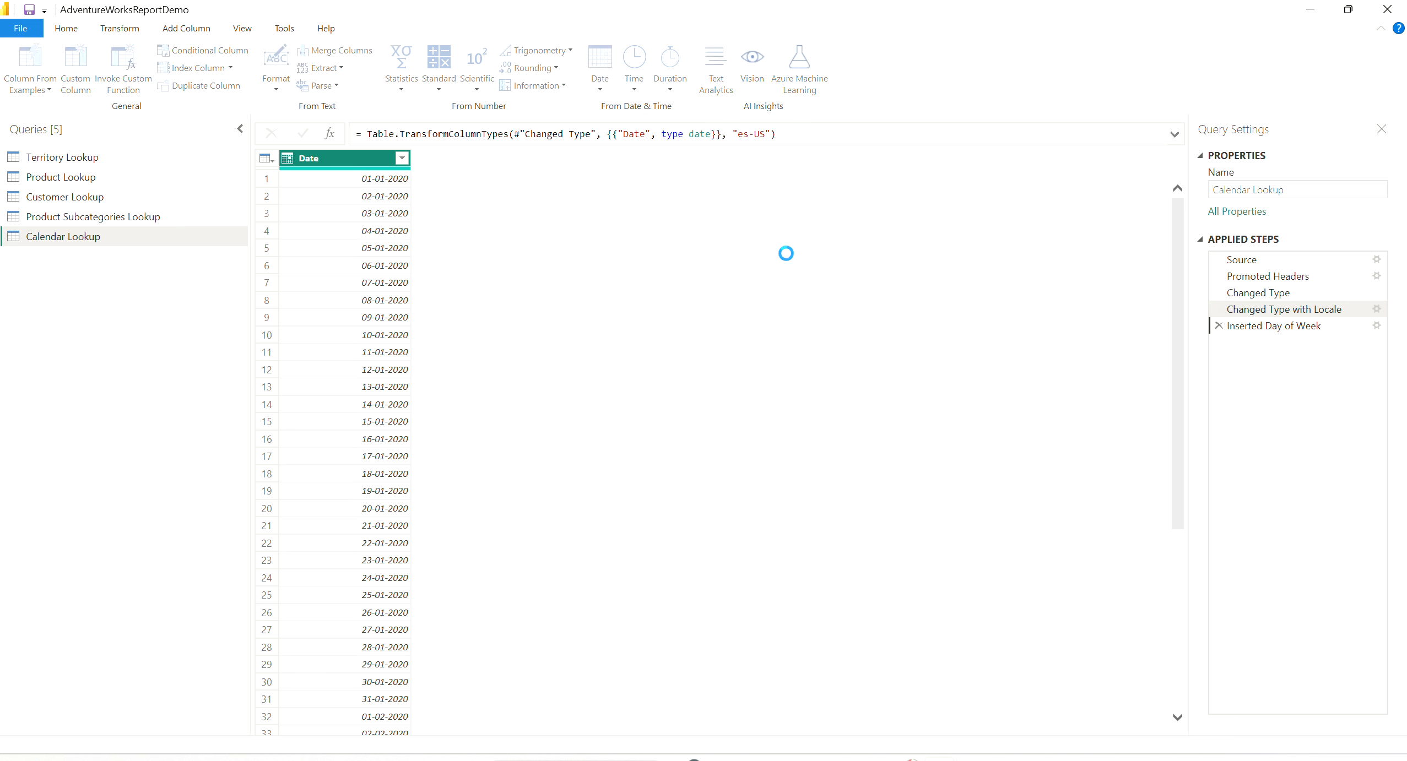
pyautogui.click(1218, 325)
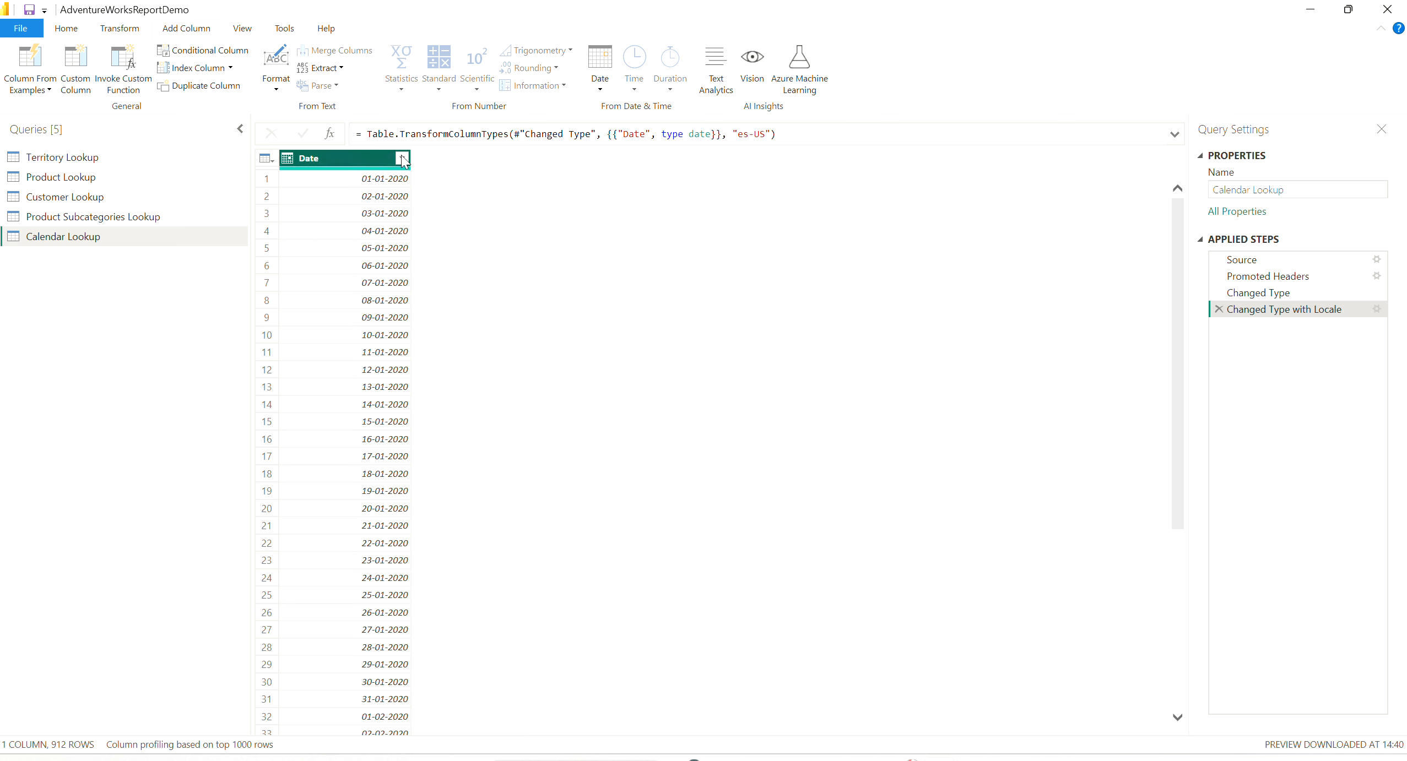
# - Add a column with the name of the day for each value in the Date column
pyautogui.click(601, 88)
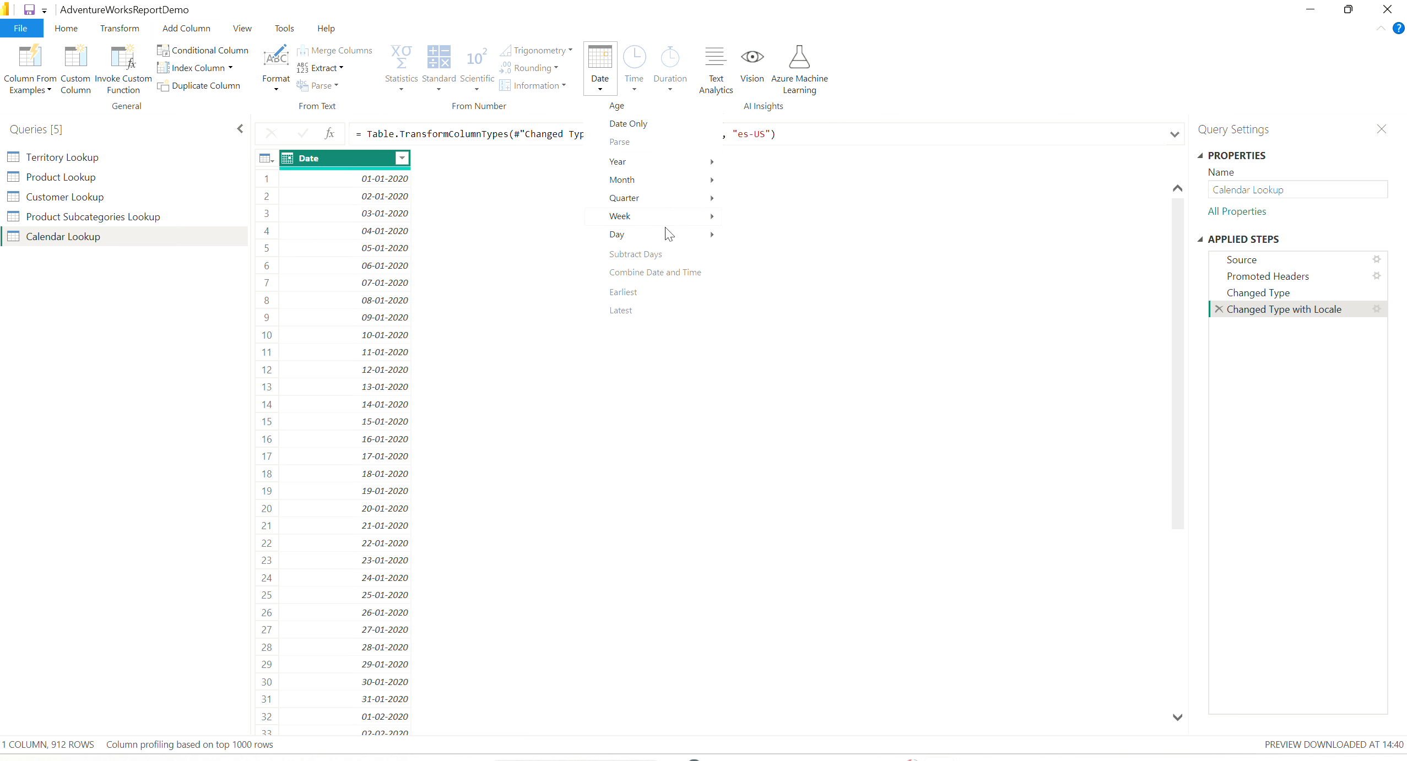
pyautogui.moveTo(688, 238)
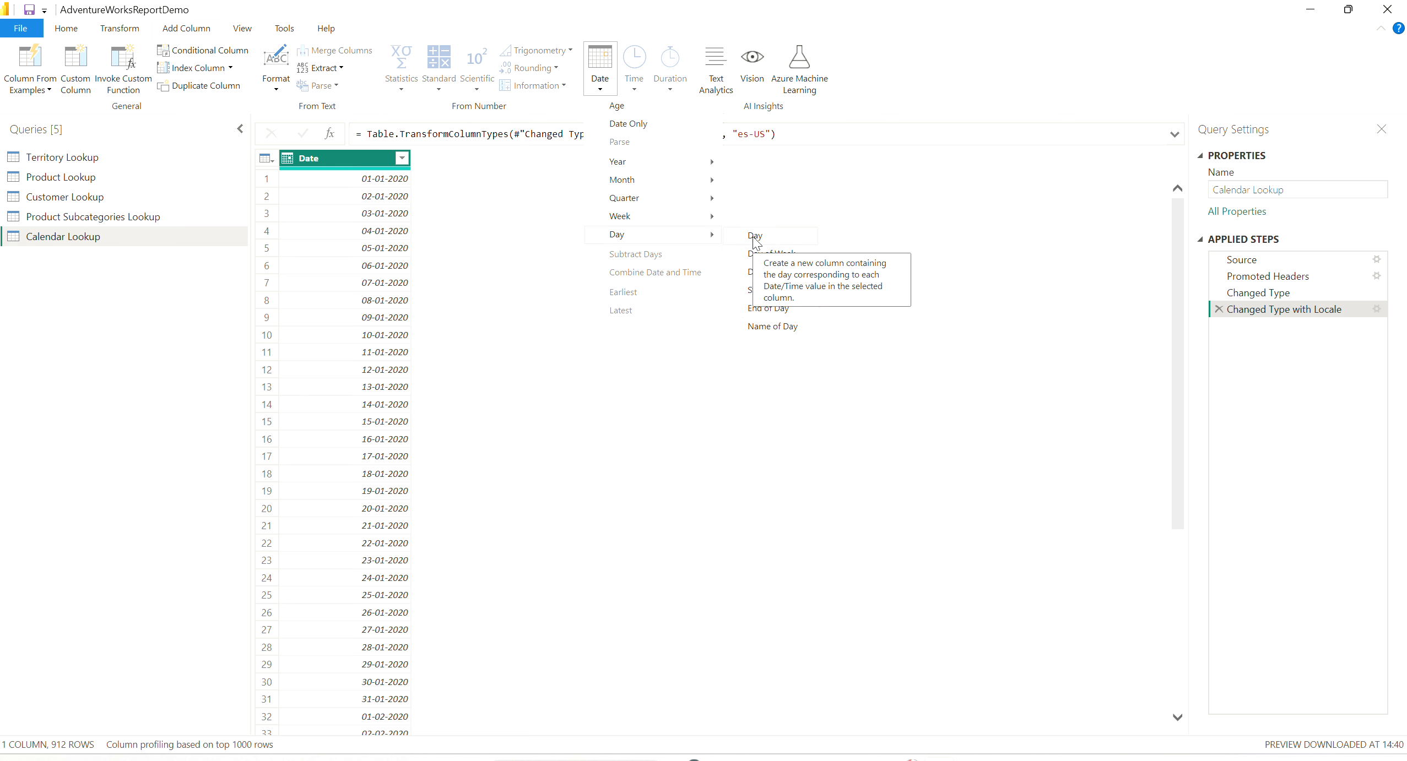
pyautogui.click(771, 326)
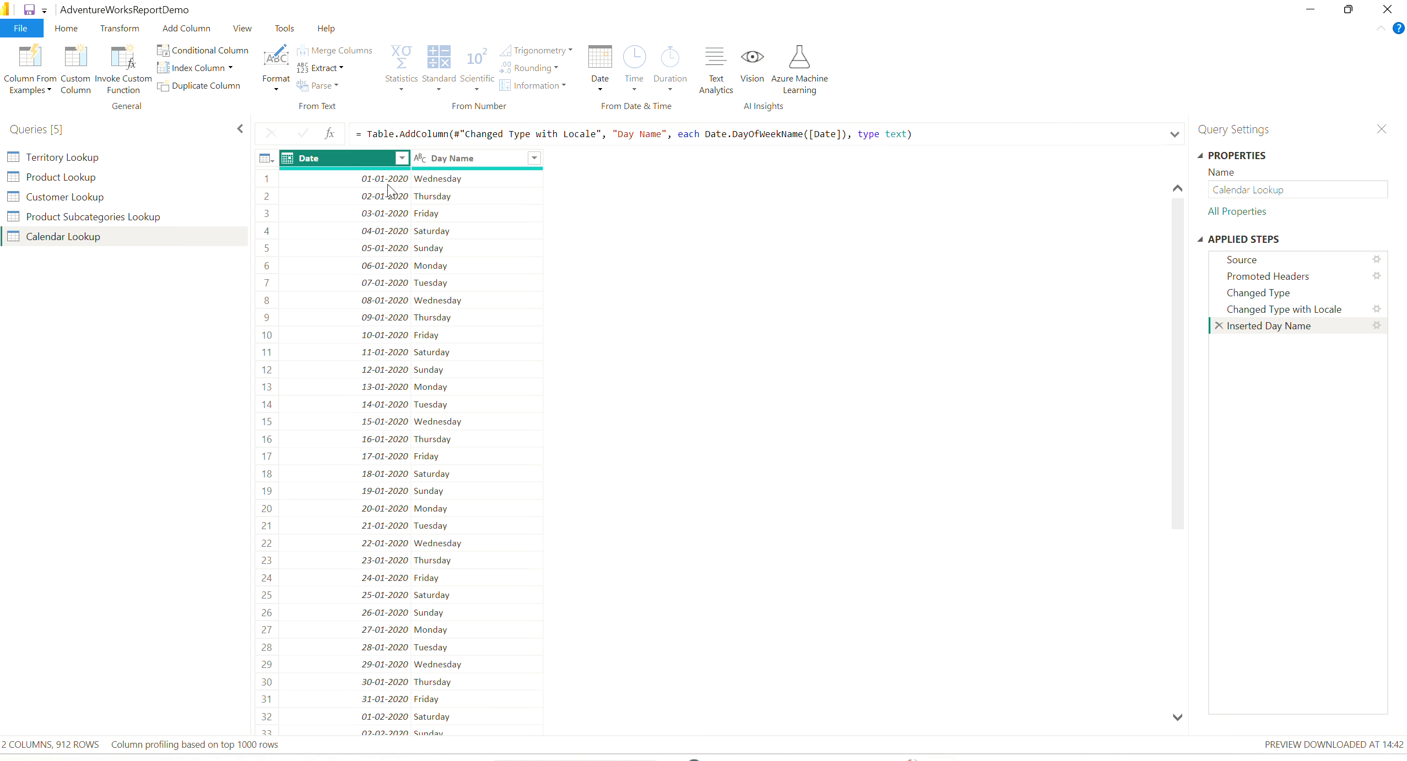
# - Add a Start of Week column derived from the Date column and compare it with the source dates
pyautogui.click(599, 87)
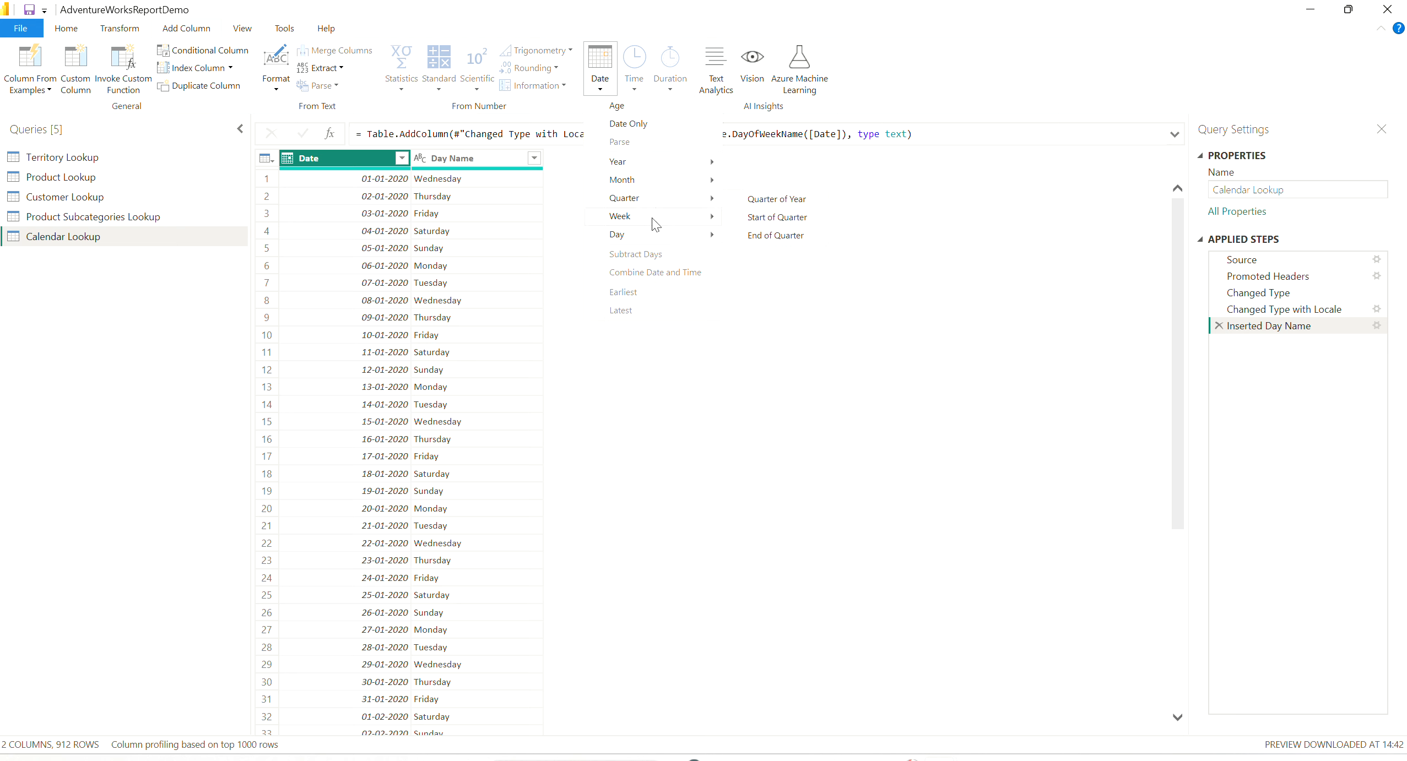
pyautogui.moveTo(686, 218)
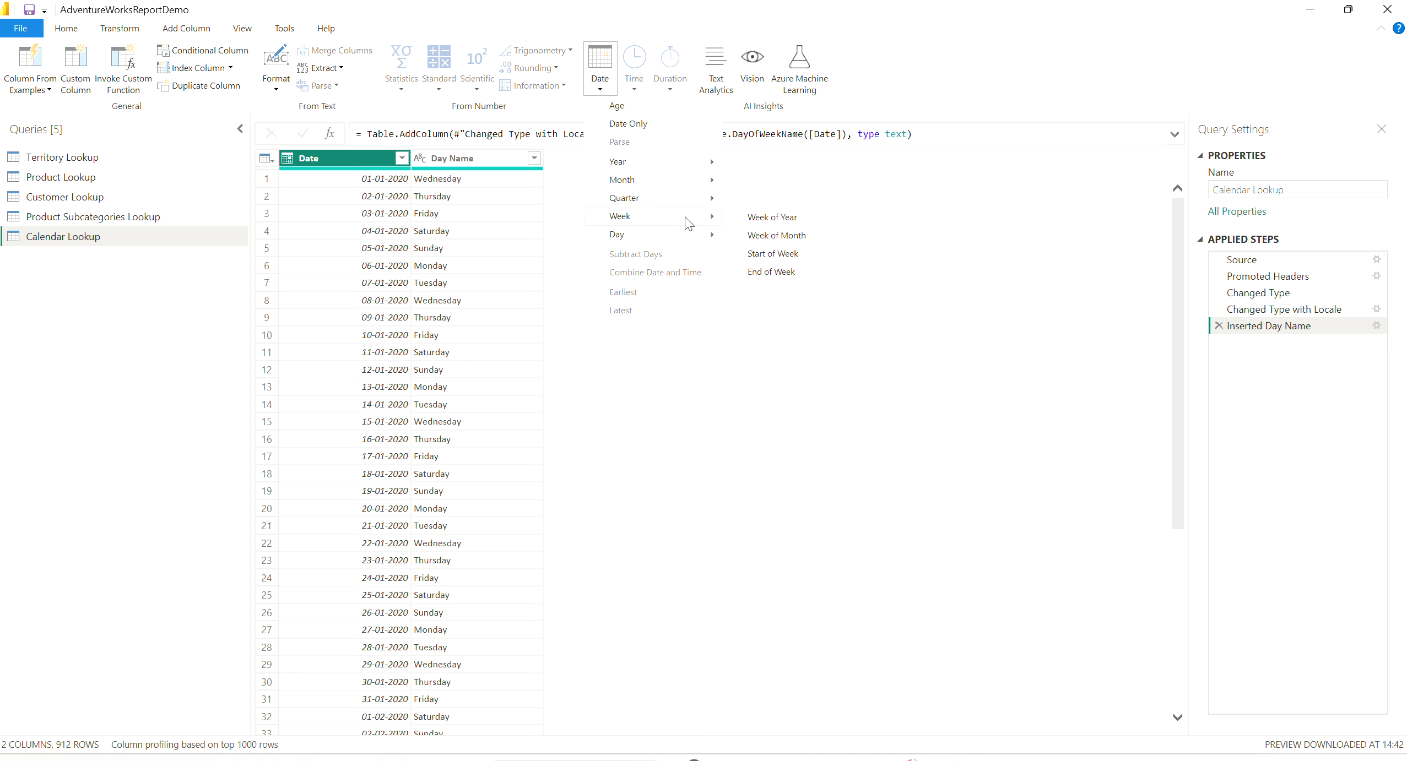
pyautogui.click(789, 255)
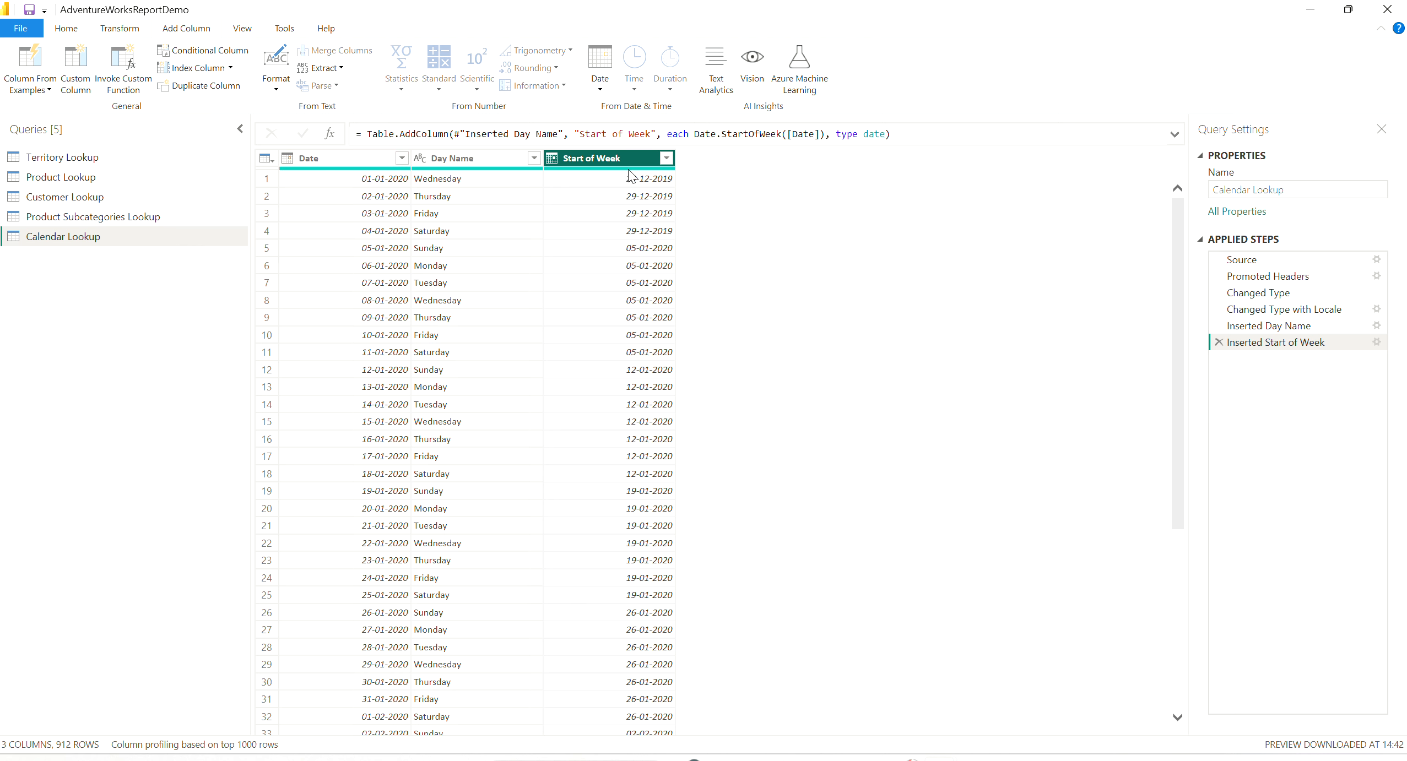
pyautogui.click(354, 161)
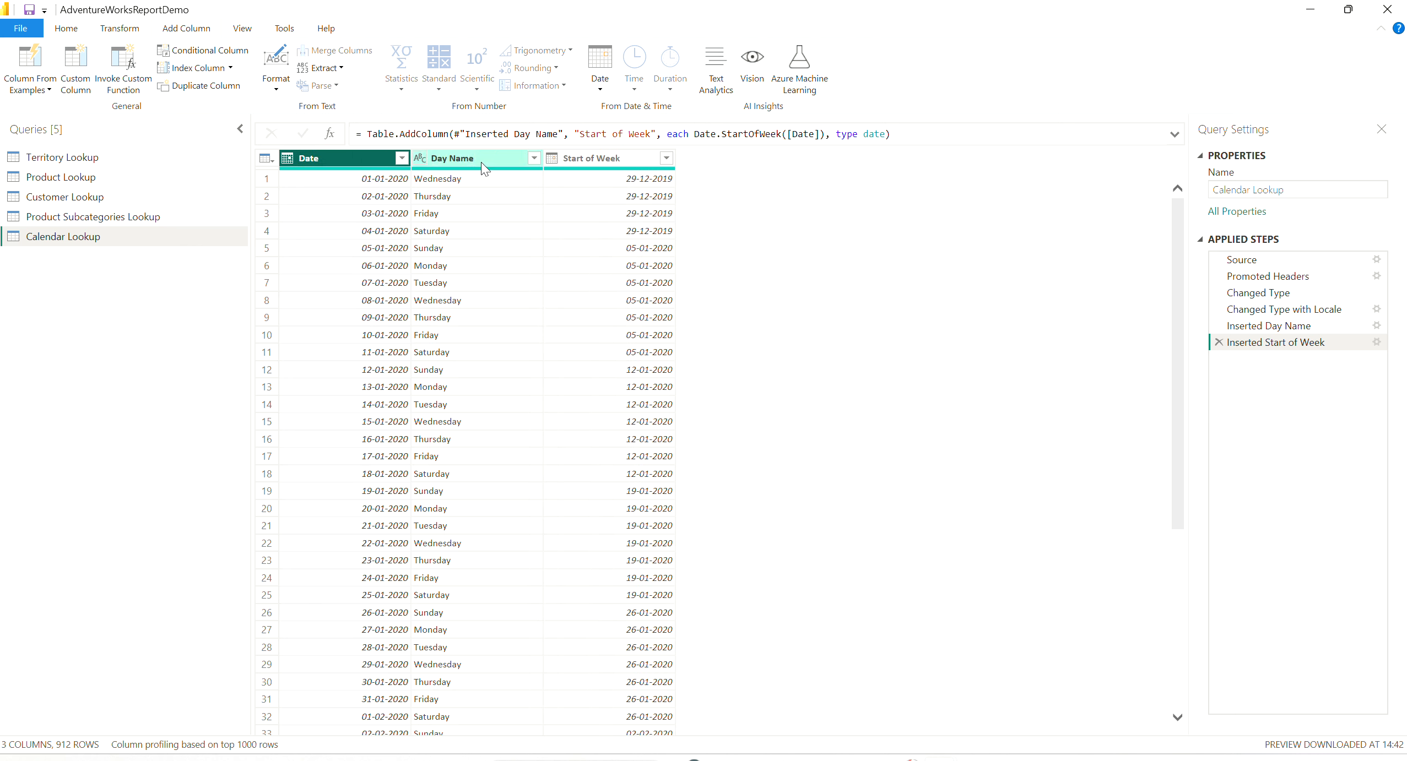
pyautogui.click(624, 161)
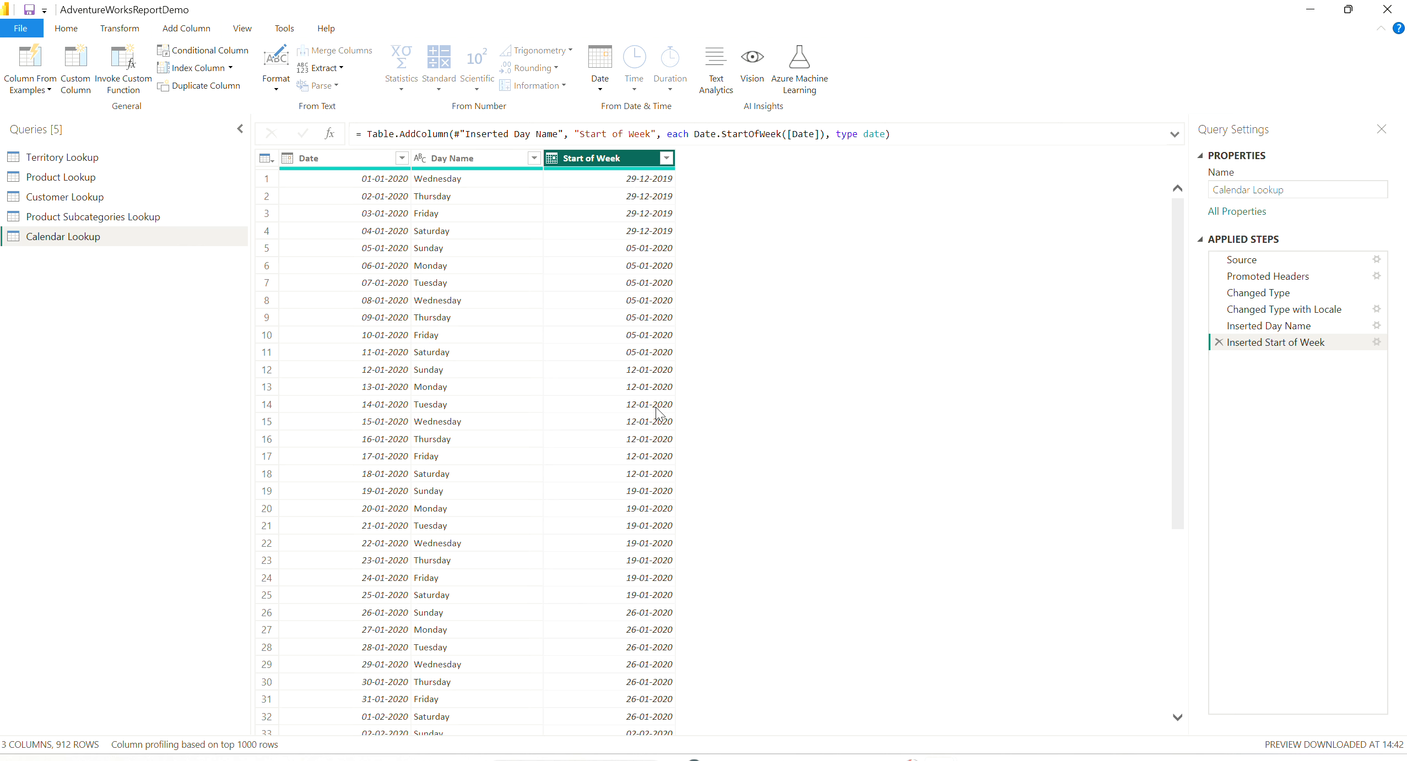
# - Add a Start of Month column derived from the Date column of the Calendar Lookup query
pyautogui.click(355, 157)
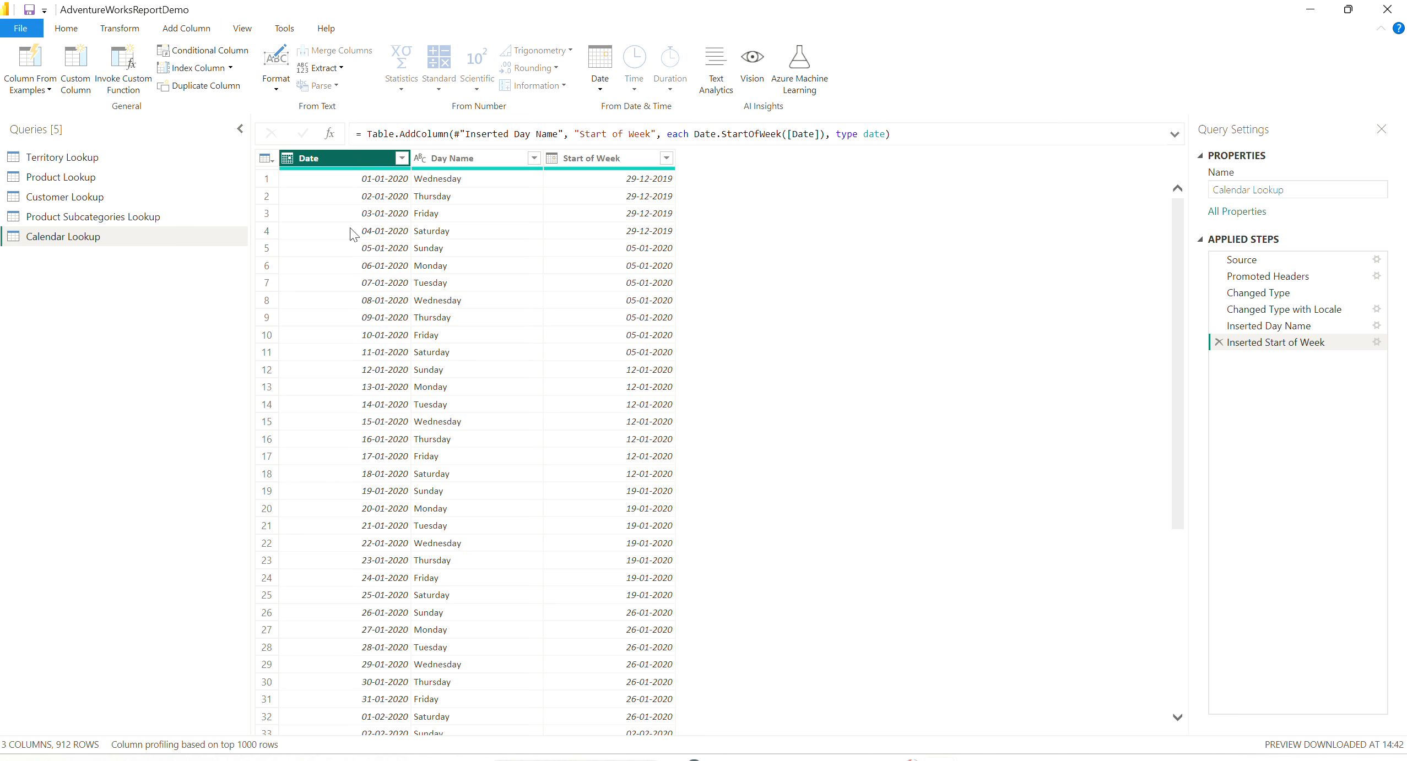
pyautogui.click(609, 87)
pyautogui.moveTo(699, 183)
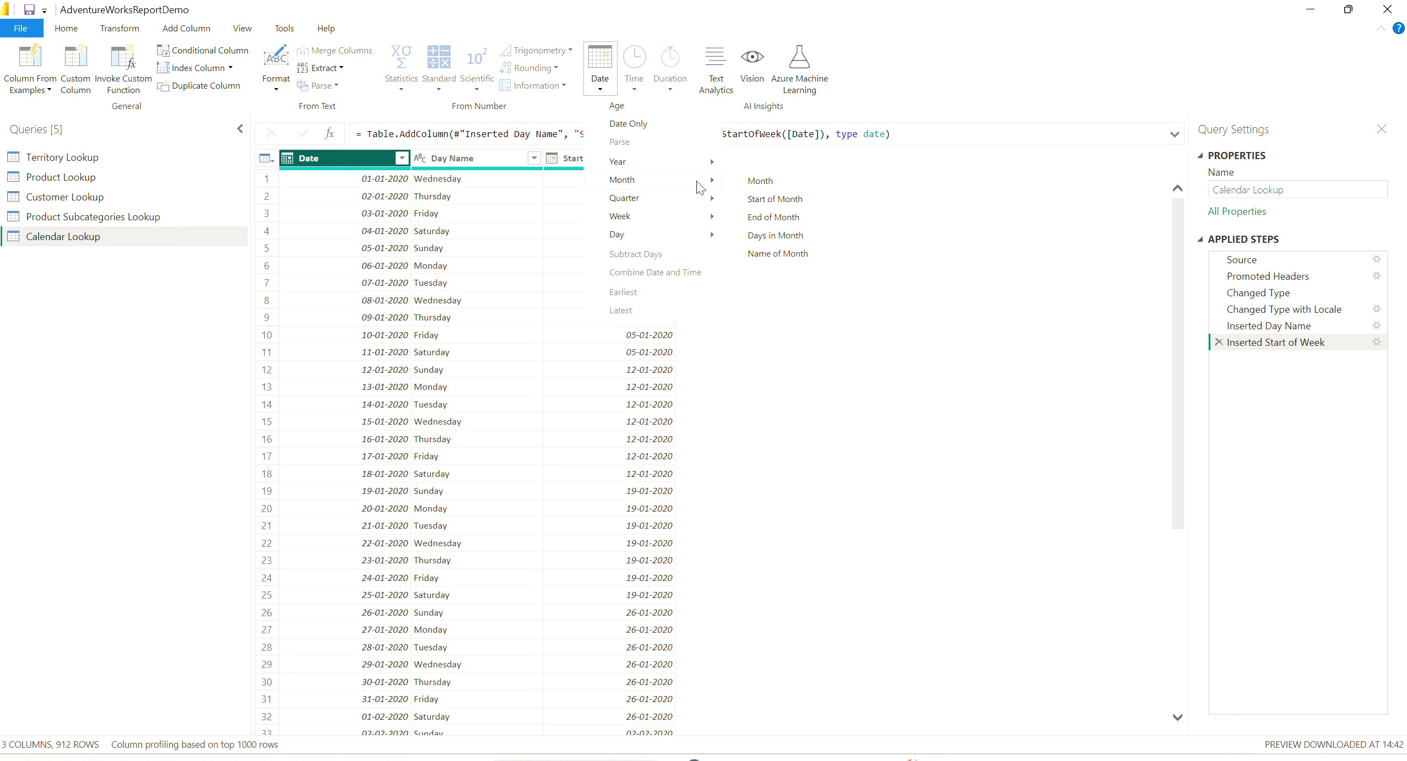
pyautogui.click(793, 201)
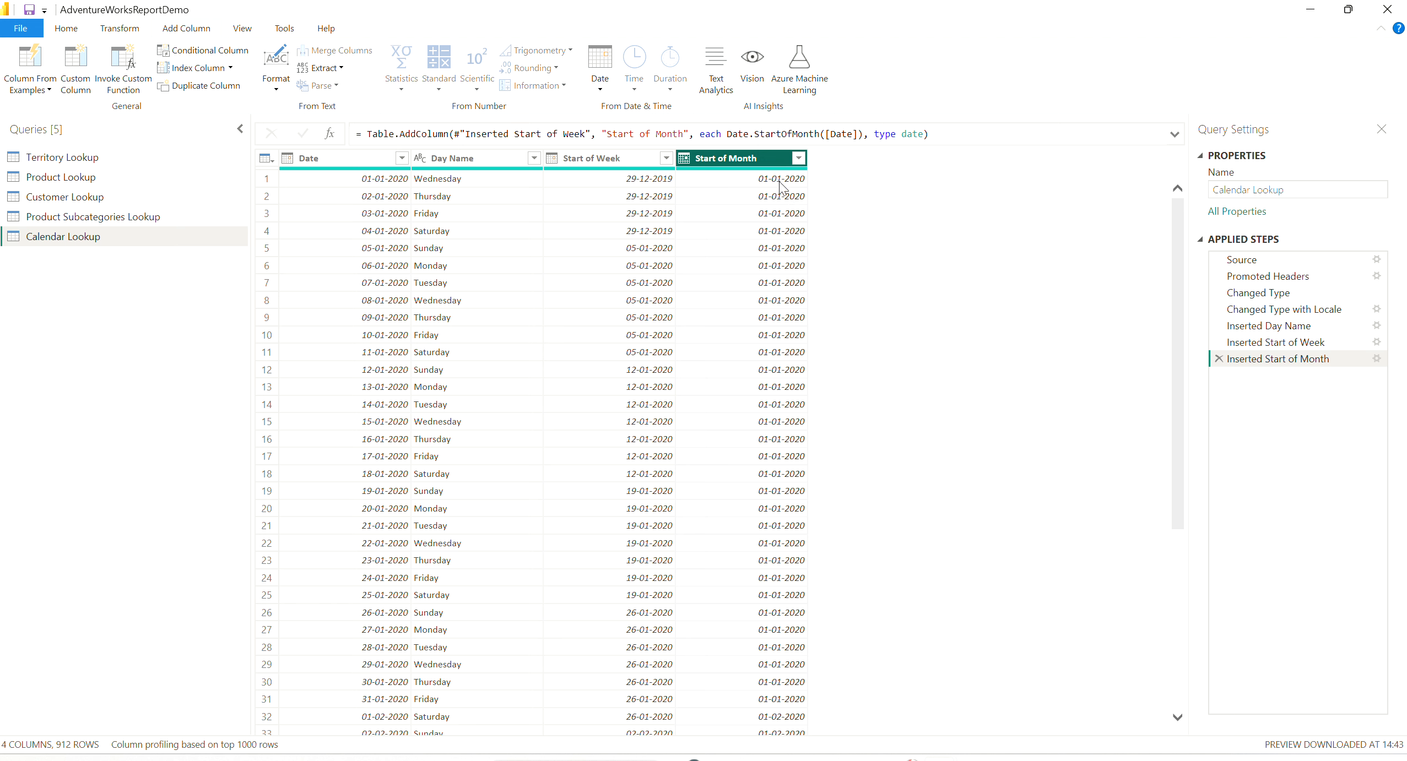
# - Add a Start of Quarter column derived from the Date column
pyautogui.click(384, 198)
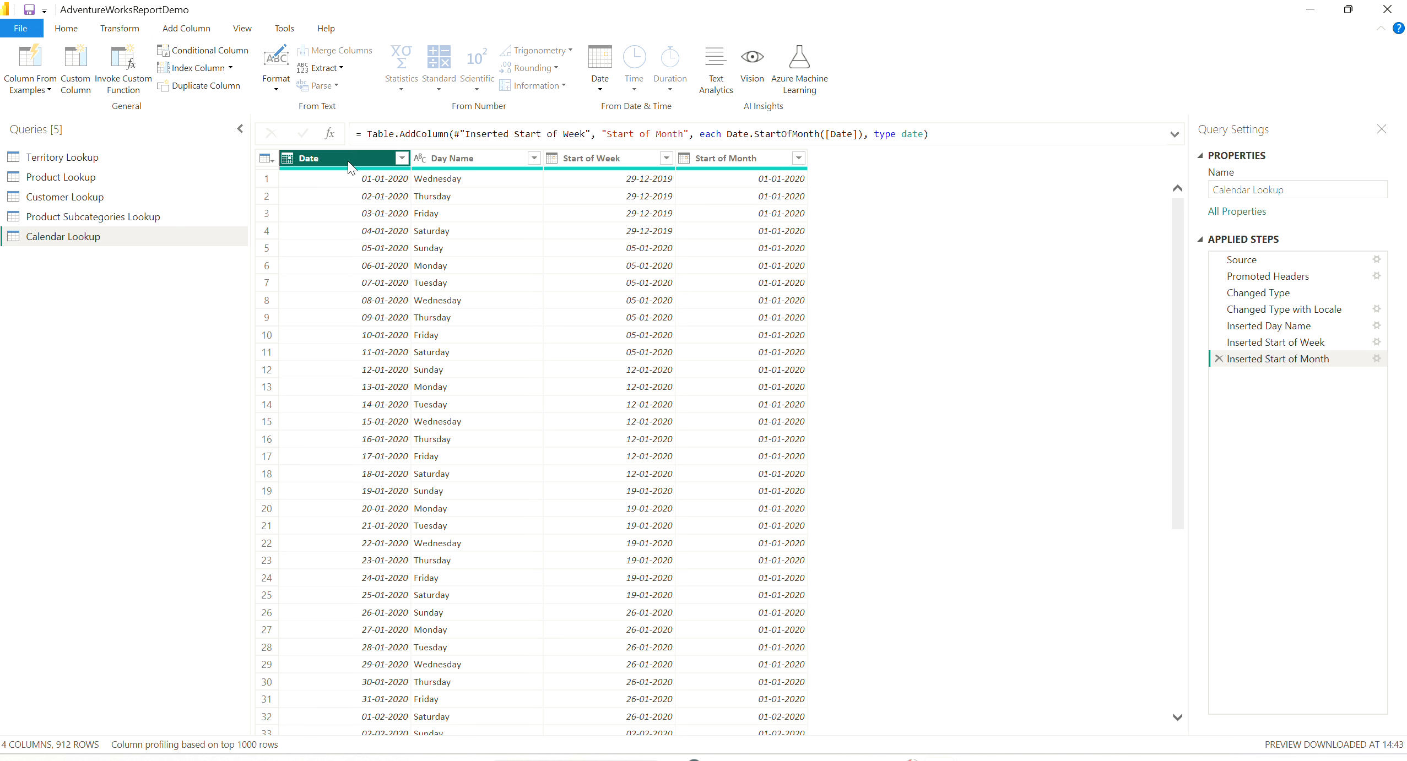
pyautogui.click(600, 97)
pyautogui.moveTo(683, 198)
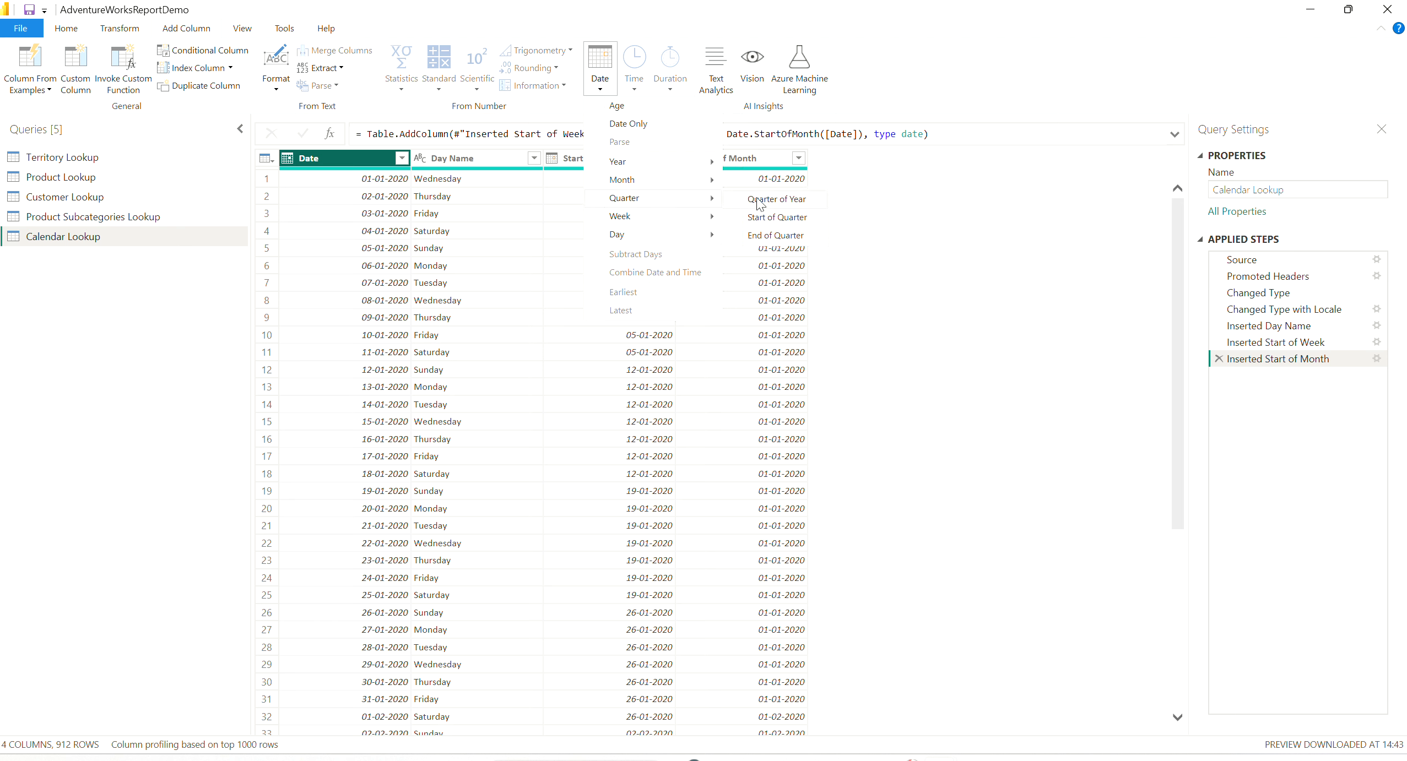
pyautogui.click(782, 220)
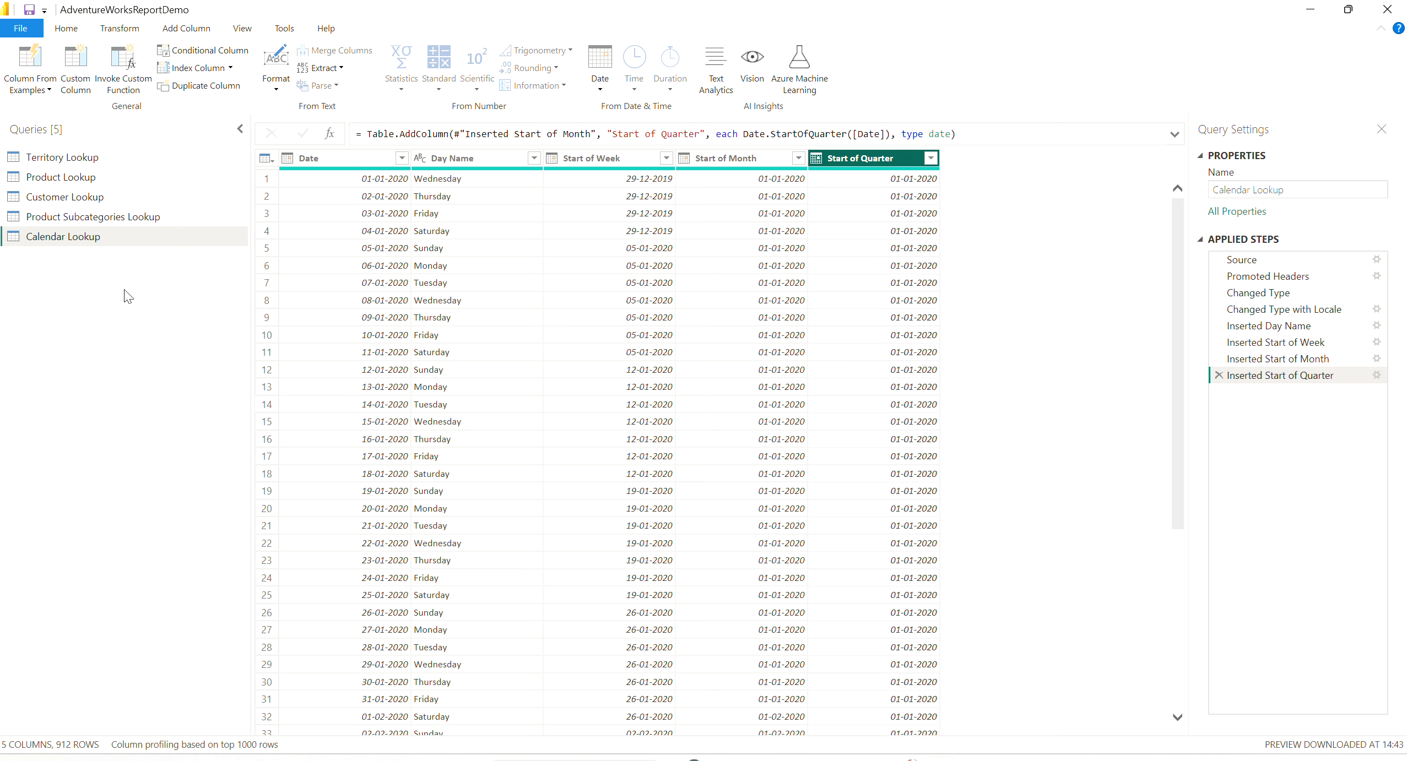
# - Add a column with the name of the month for each value in the Date column
pyautogui.click(368, 158)
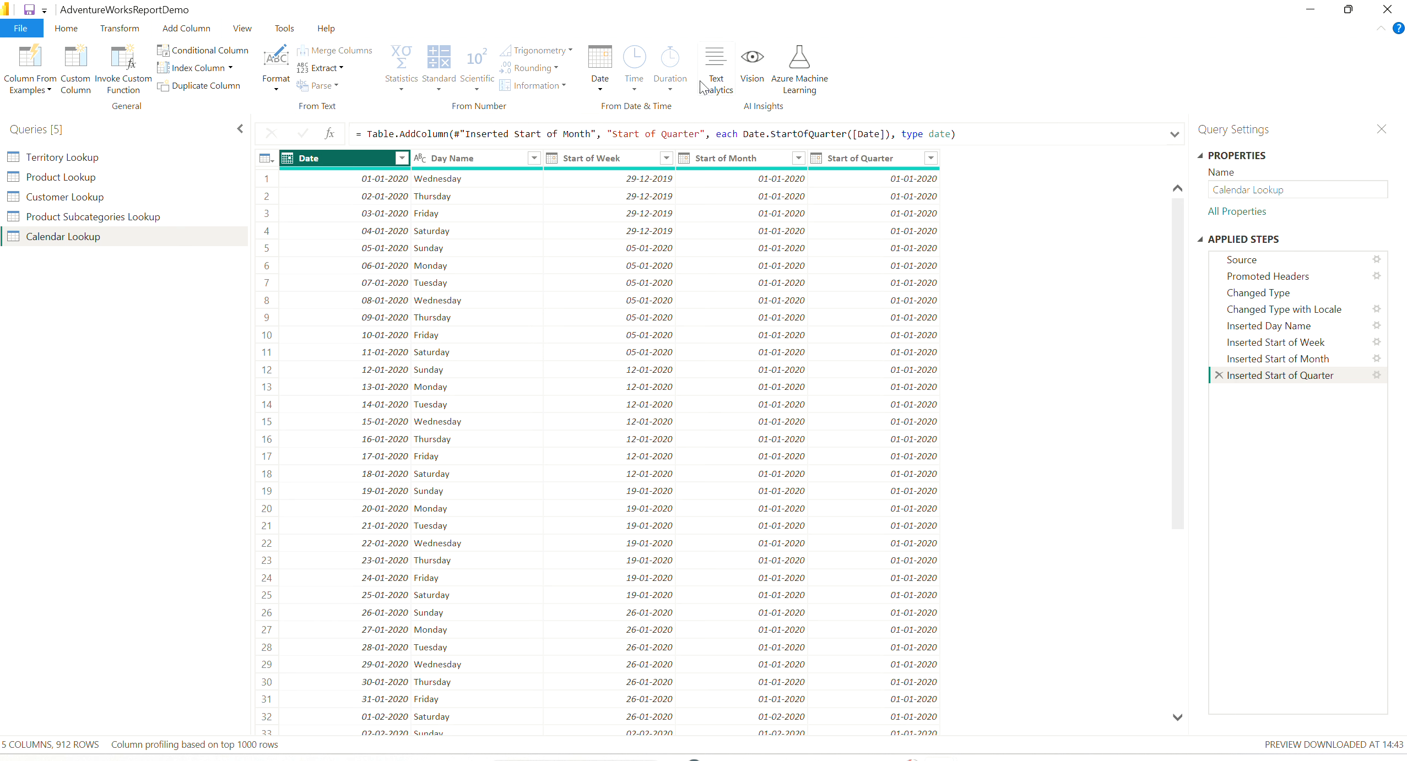
pyautogui.click(599, 89)
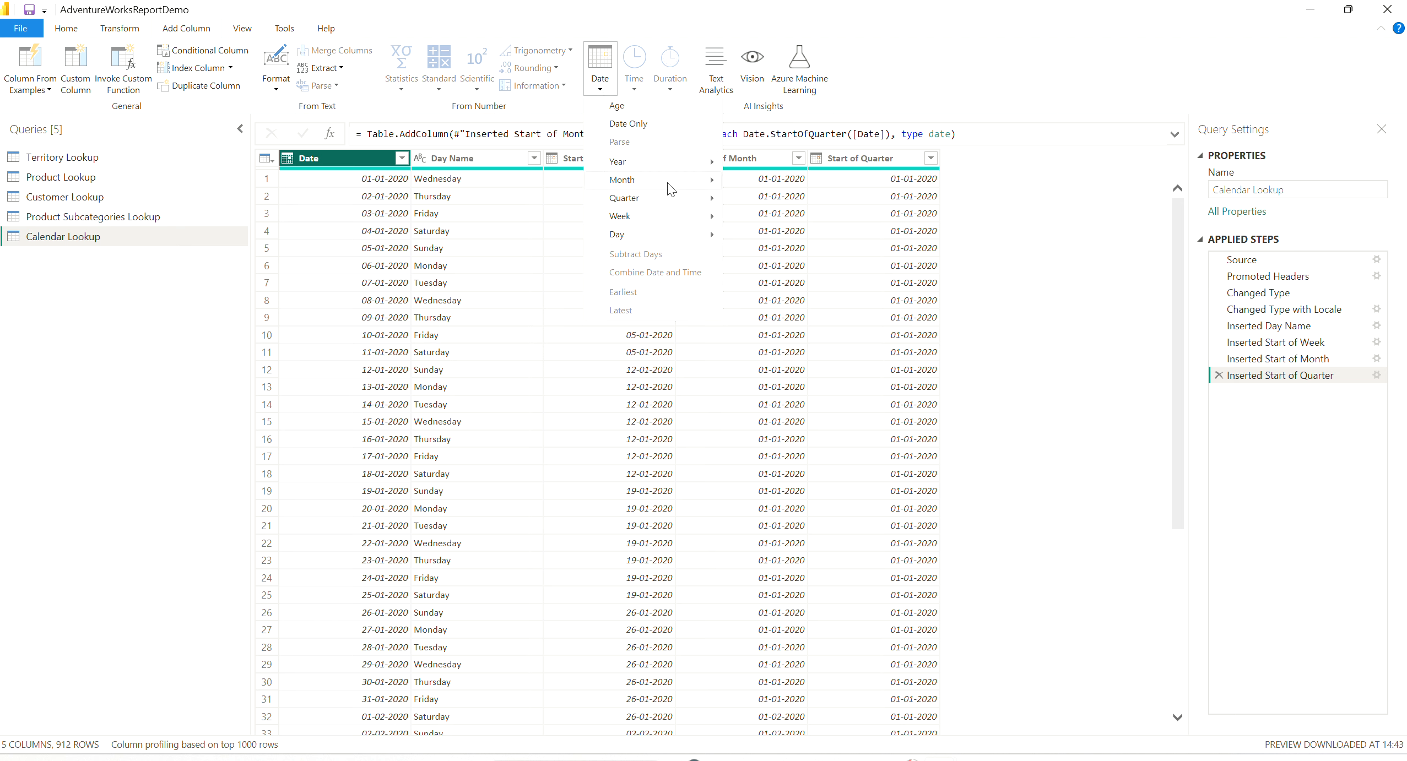
pyautogui.moveTo(670, 182)
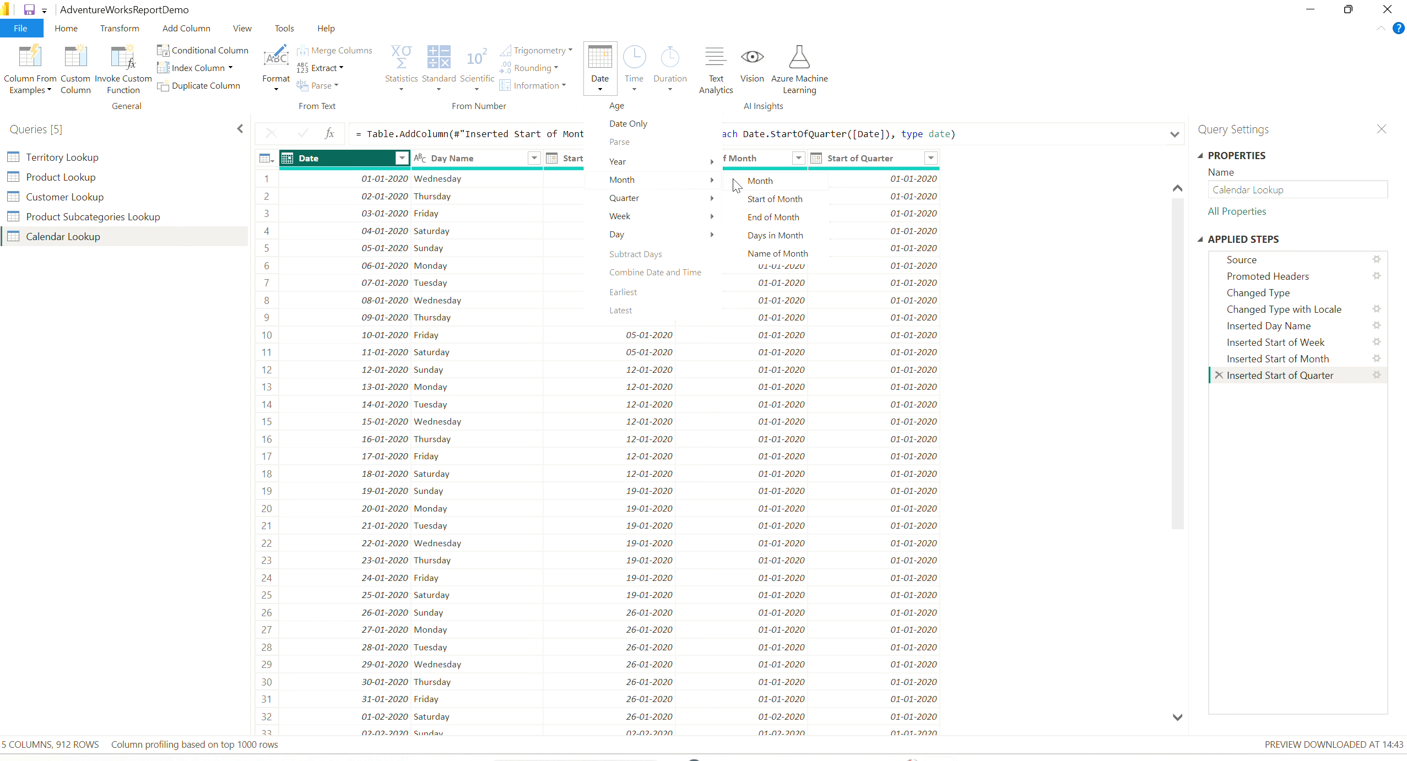
pyautogui.click(770, 257)
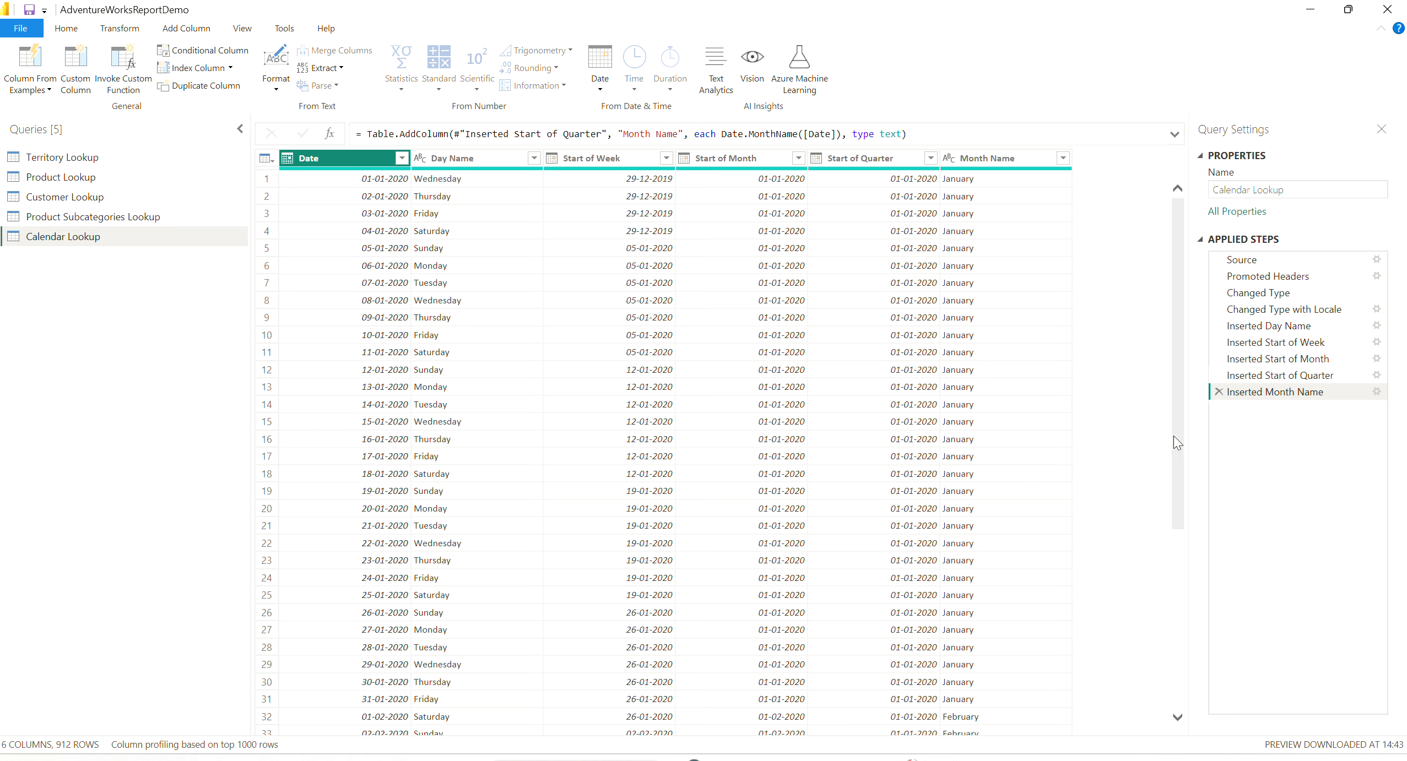
pyautogui.moveTo(1178, 413); pyautogui.dragTo(1144, 277)
# - Add a month number column derived from the Date column and check its values across several rows
pyautogui.click(600, 85)
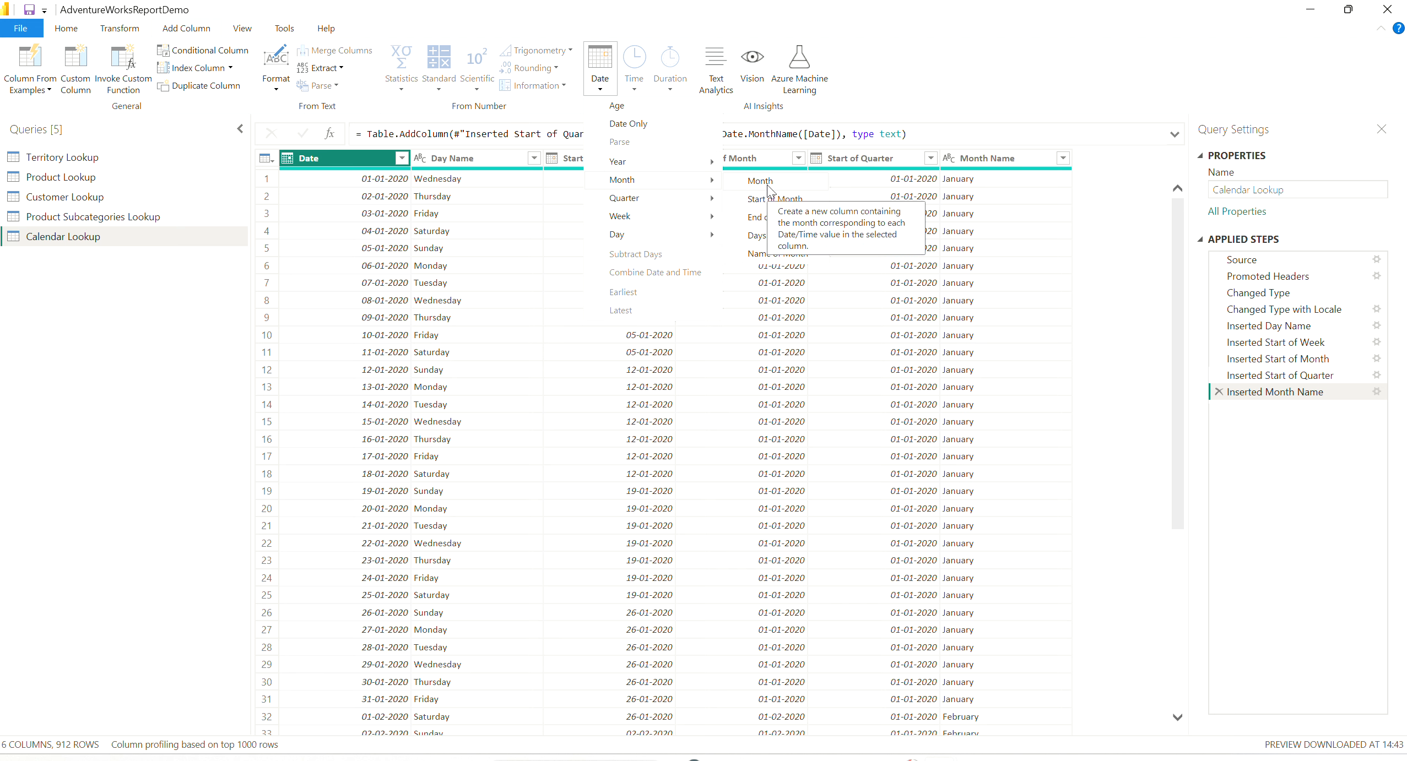
pyautogui.click(769, 189)
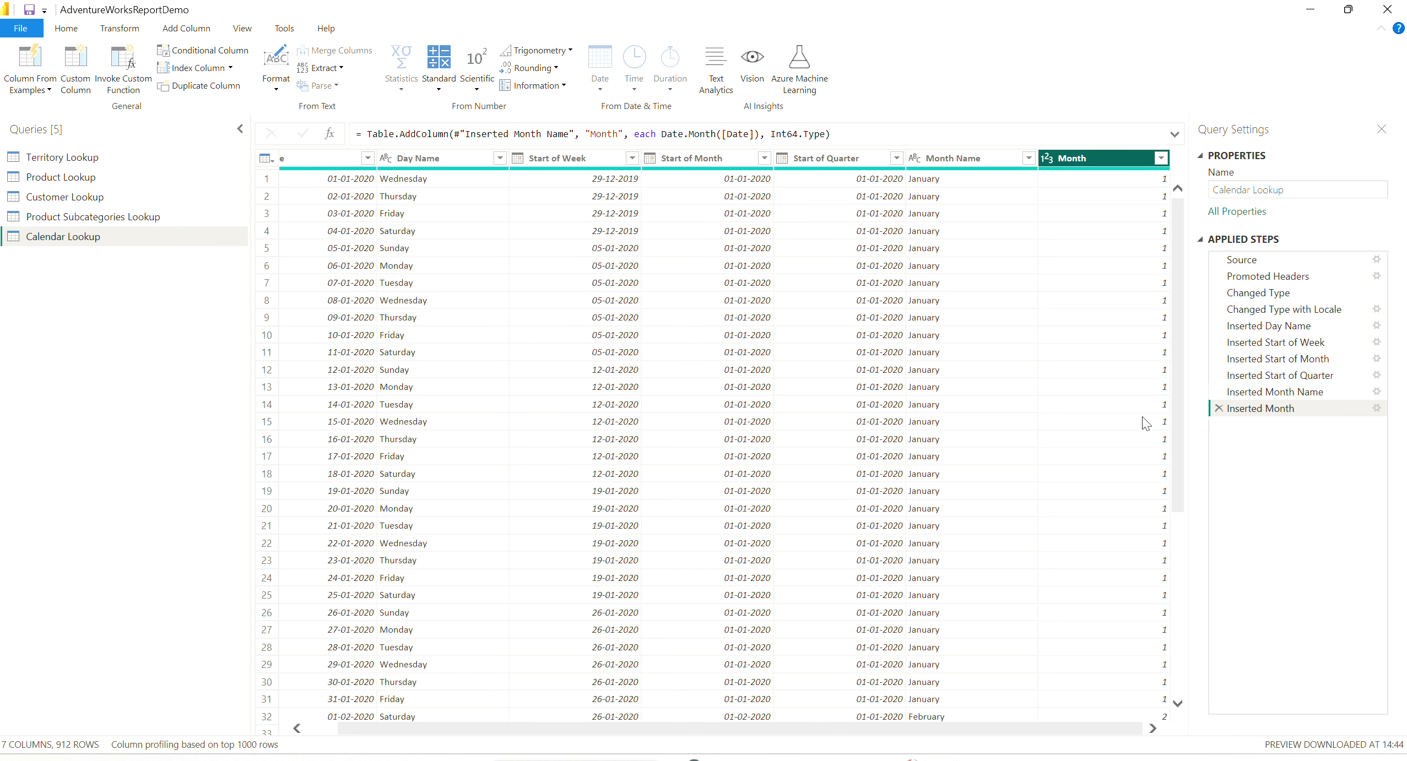
pyautogui.scroll(-10, 1180, 437)
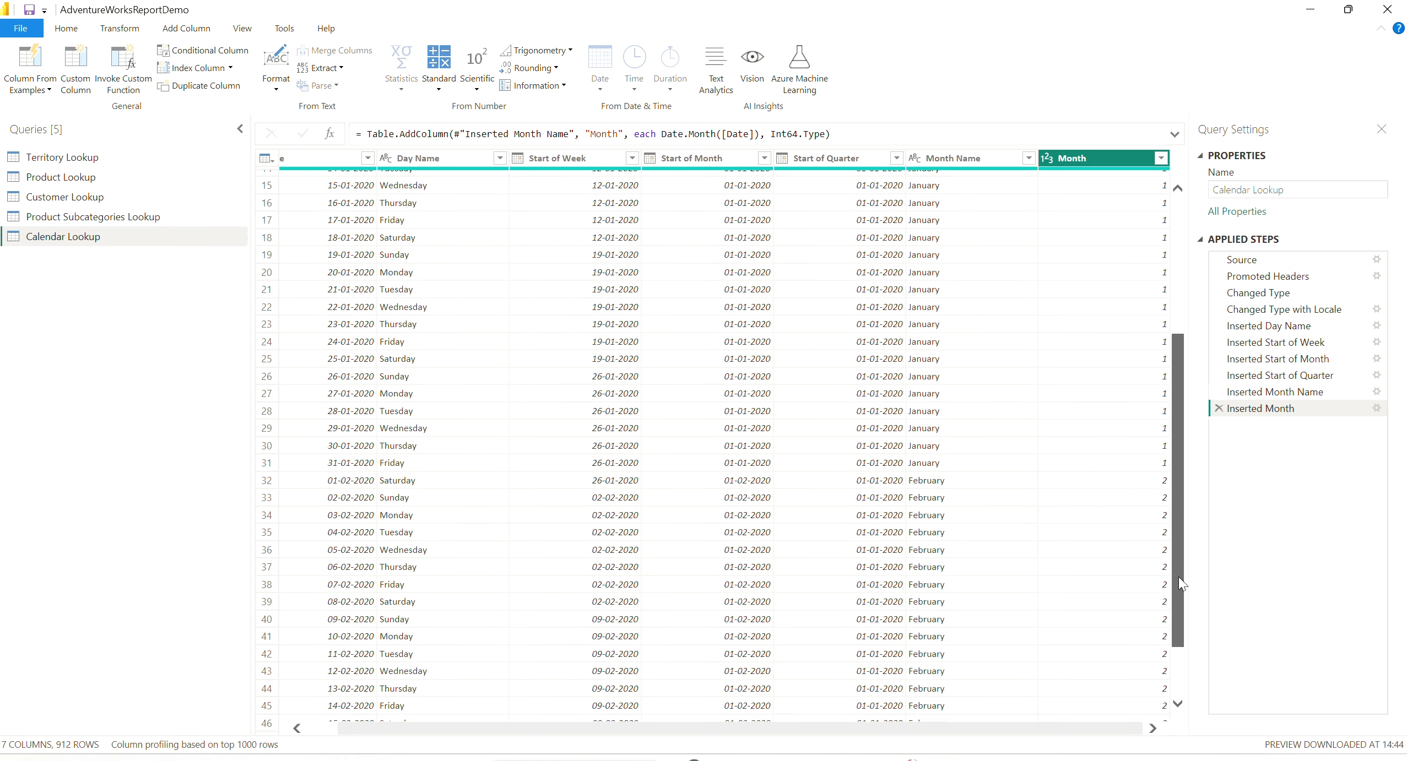
pyautogui.scroll(10, 1157, 258)
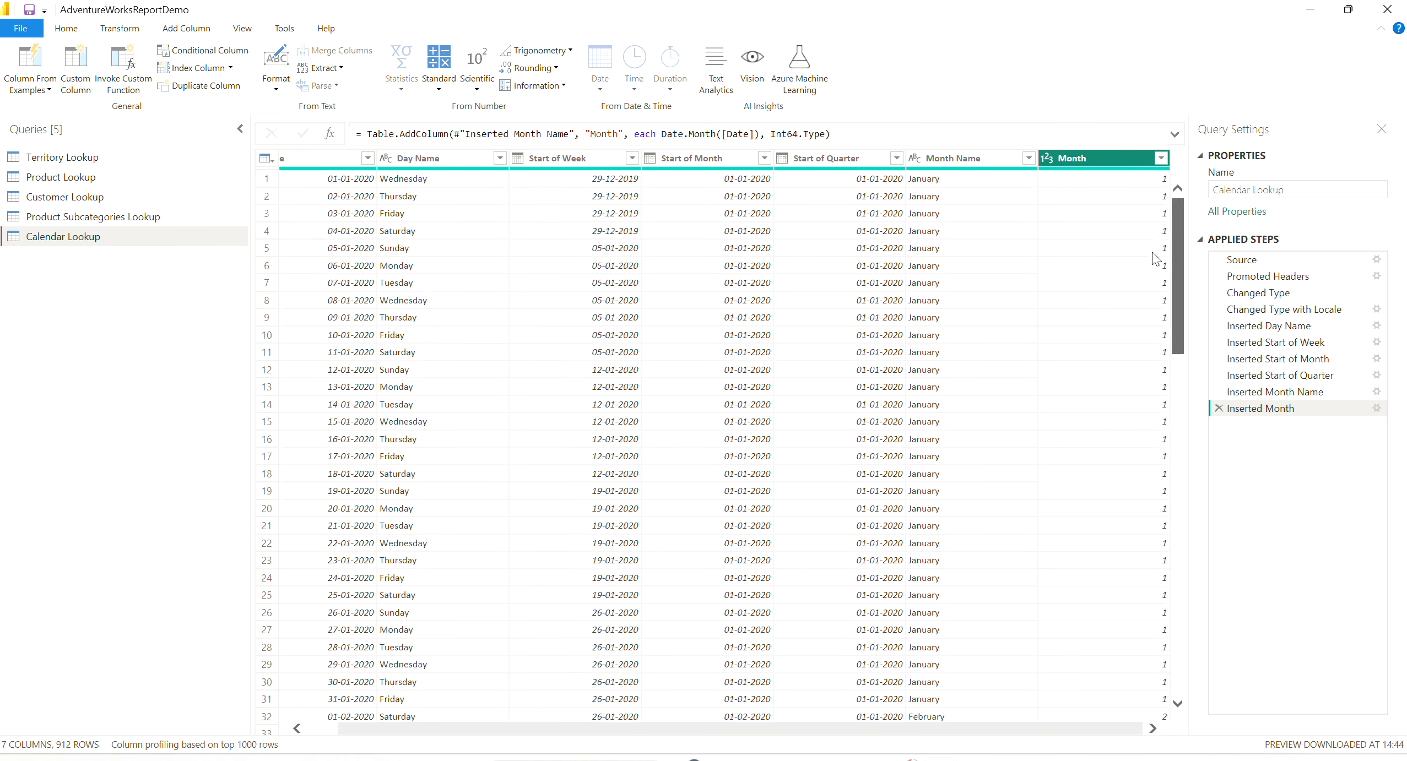
# - Add a Start of Year column derived from the Date column
pyautogui.click(346, 163)
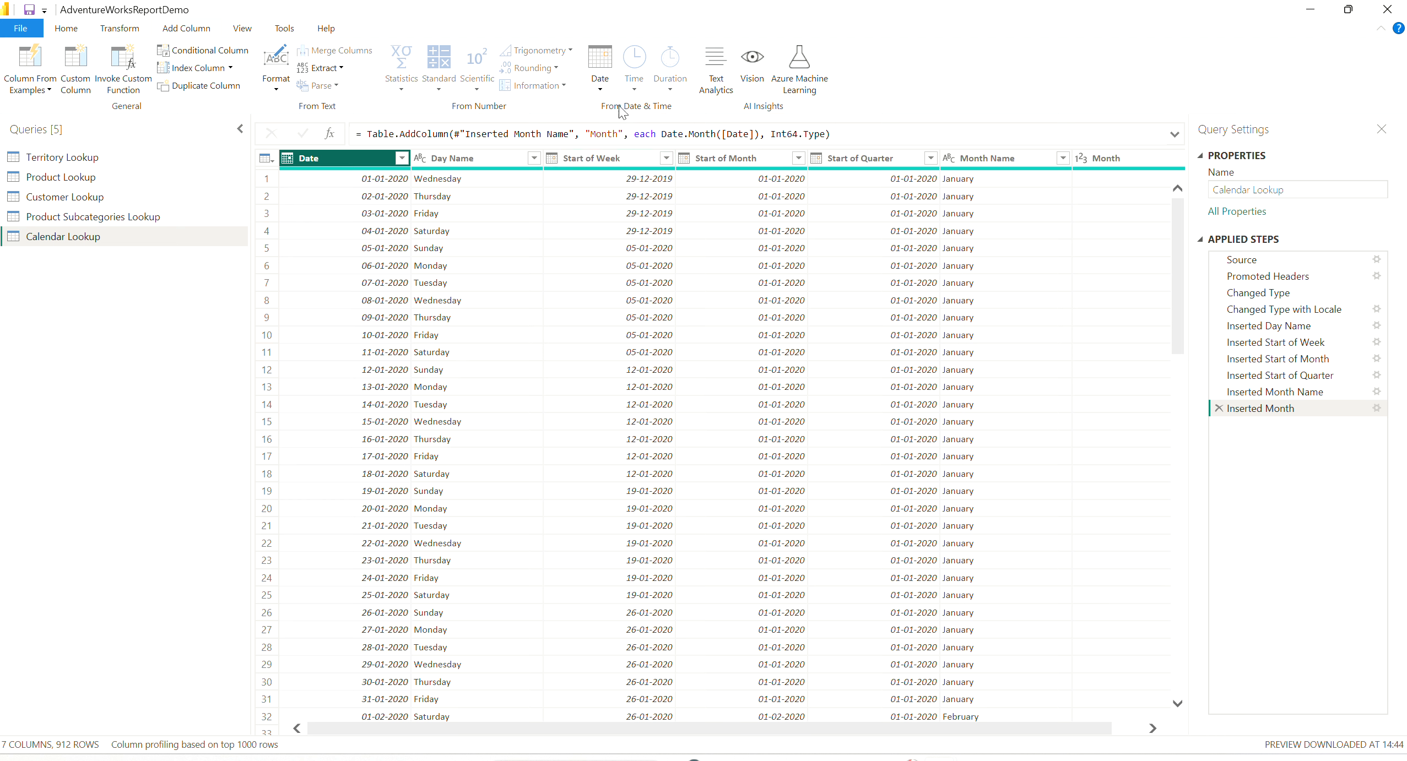
pyautogui.click(599, 90)
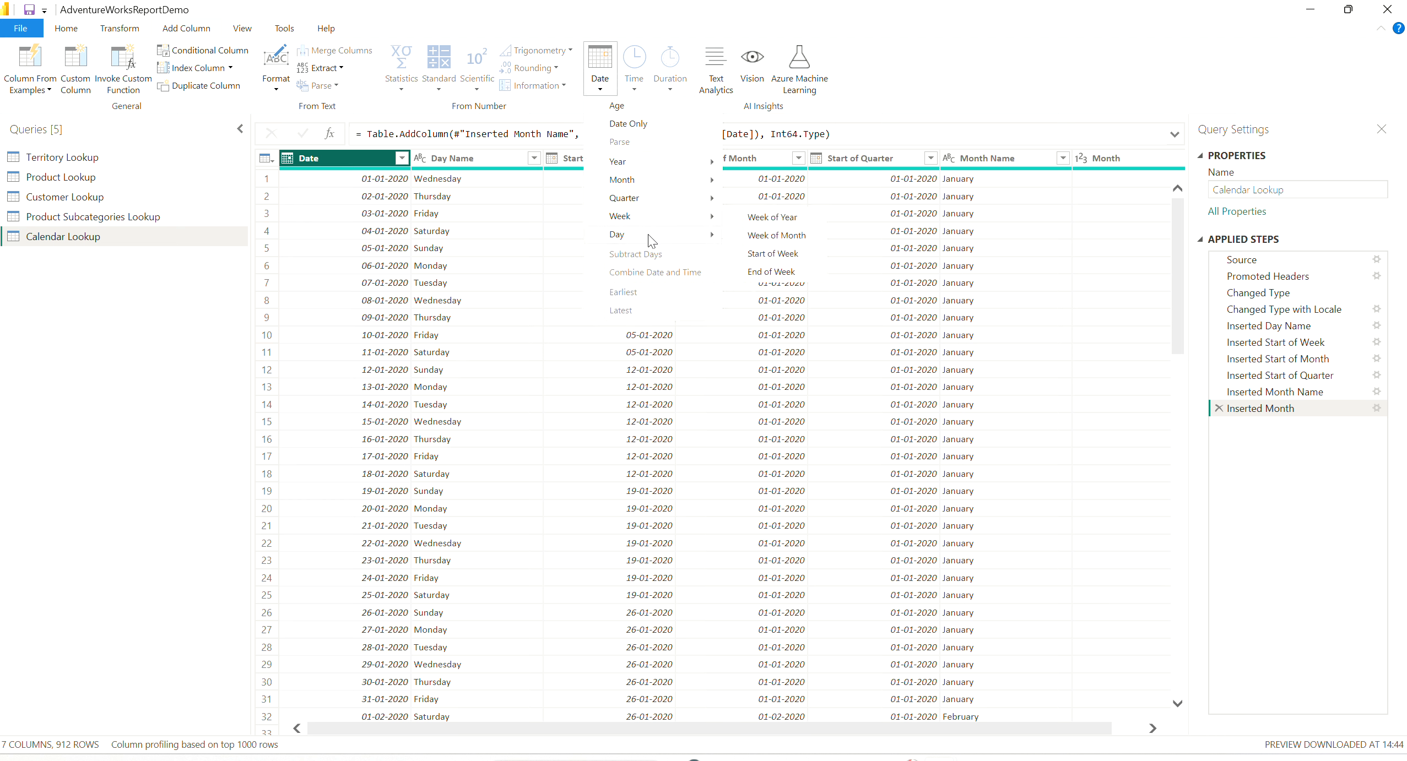
pyautogui.moveTo(664, 165)
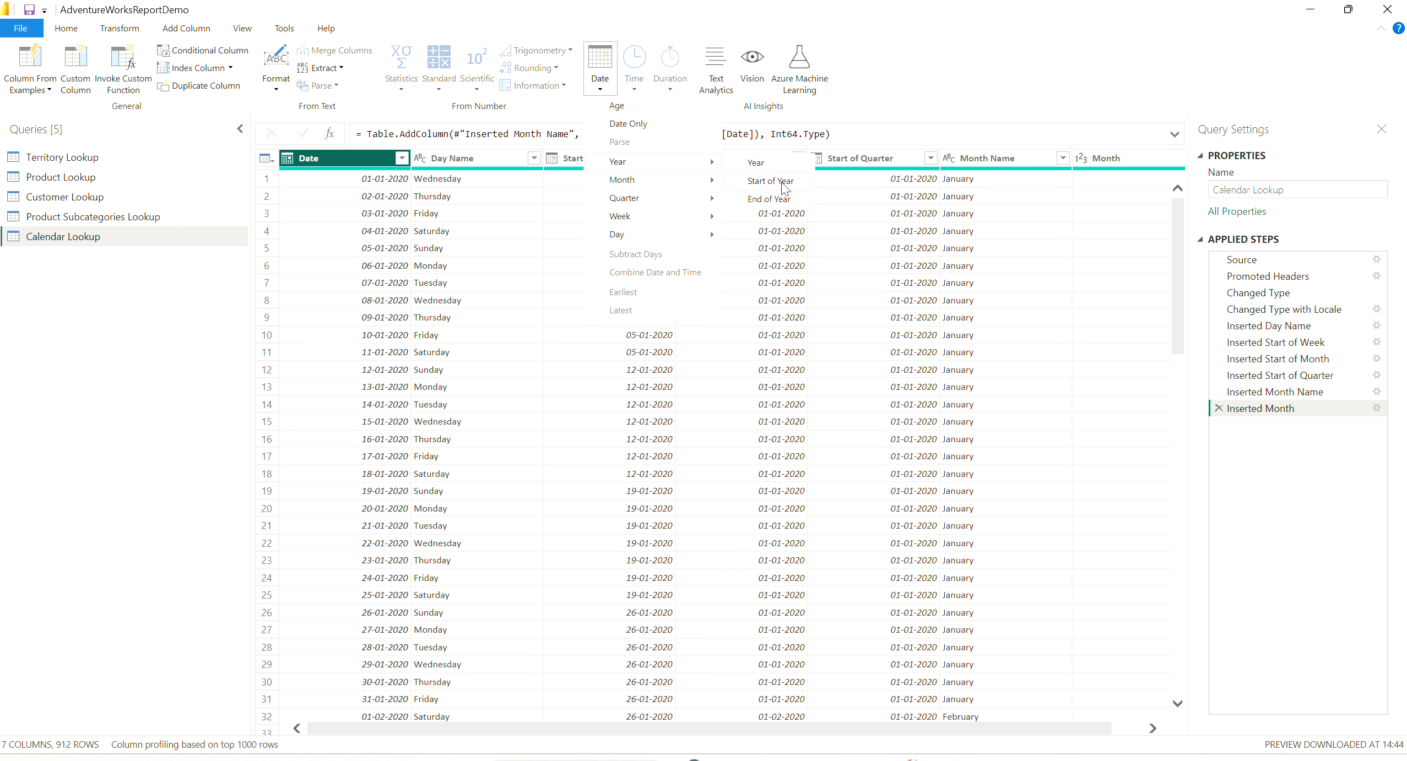
pyautogui.click(783, 182)
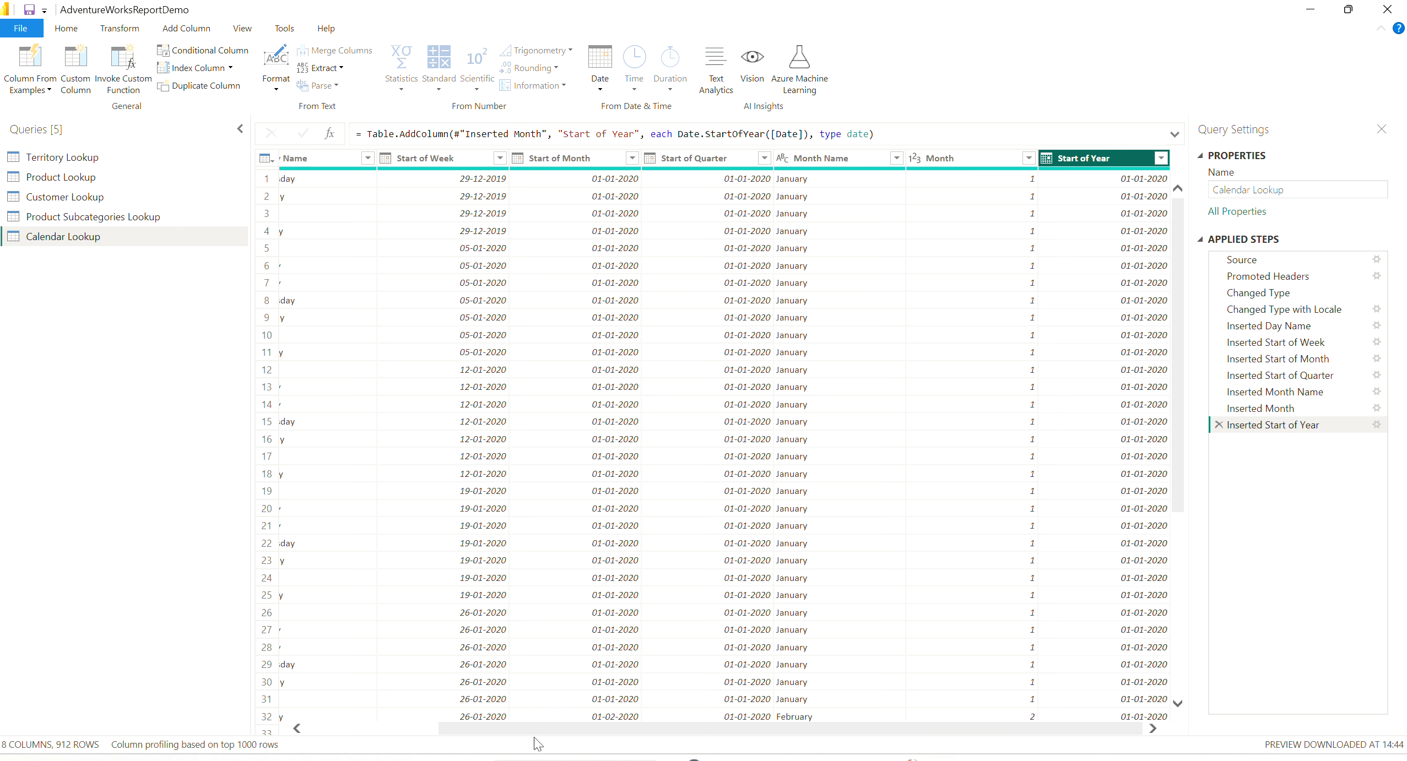
# - Add a Year column derived from the Date column and check its values across several rows
pyautogui.moveTo(525, 724); pyautogui.dragTo(393, 724)
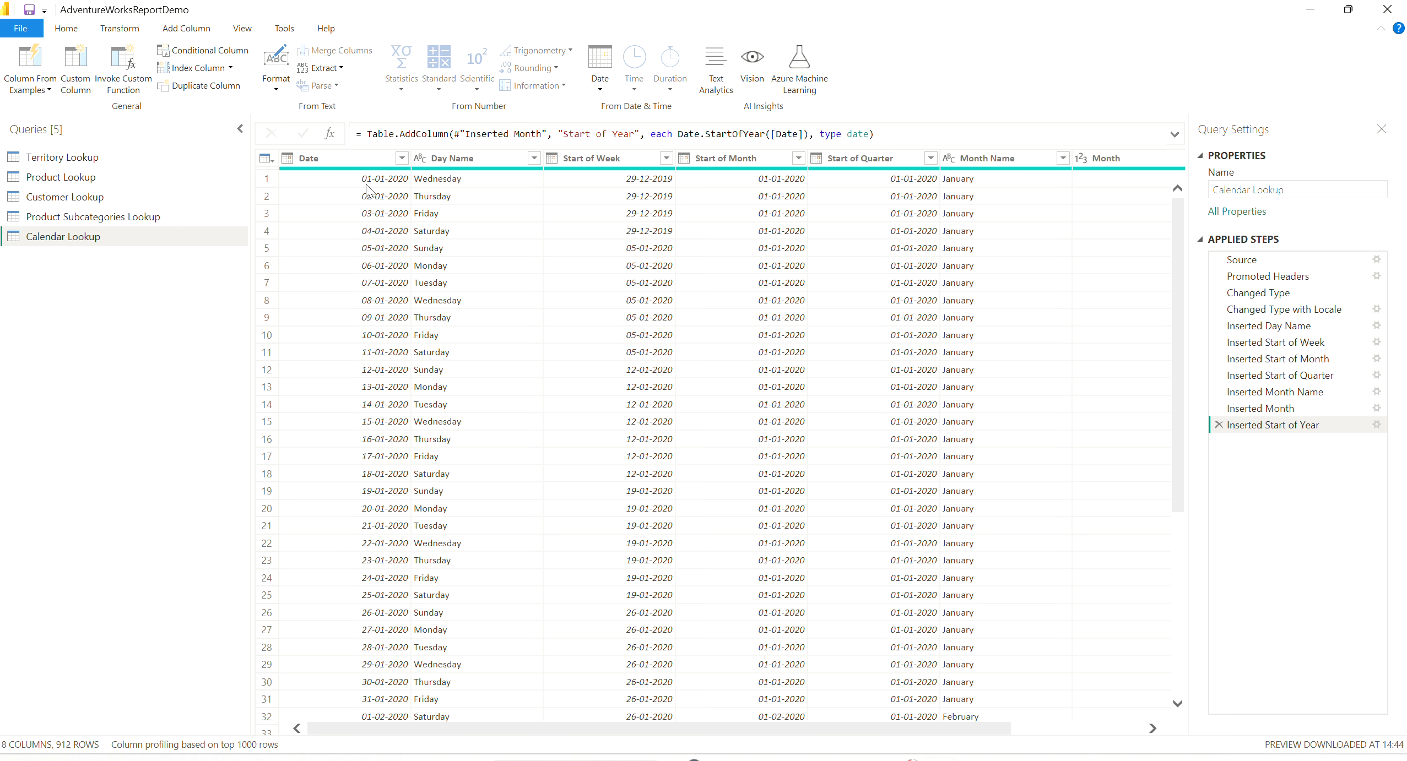
pyautogui.click(364, 161)
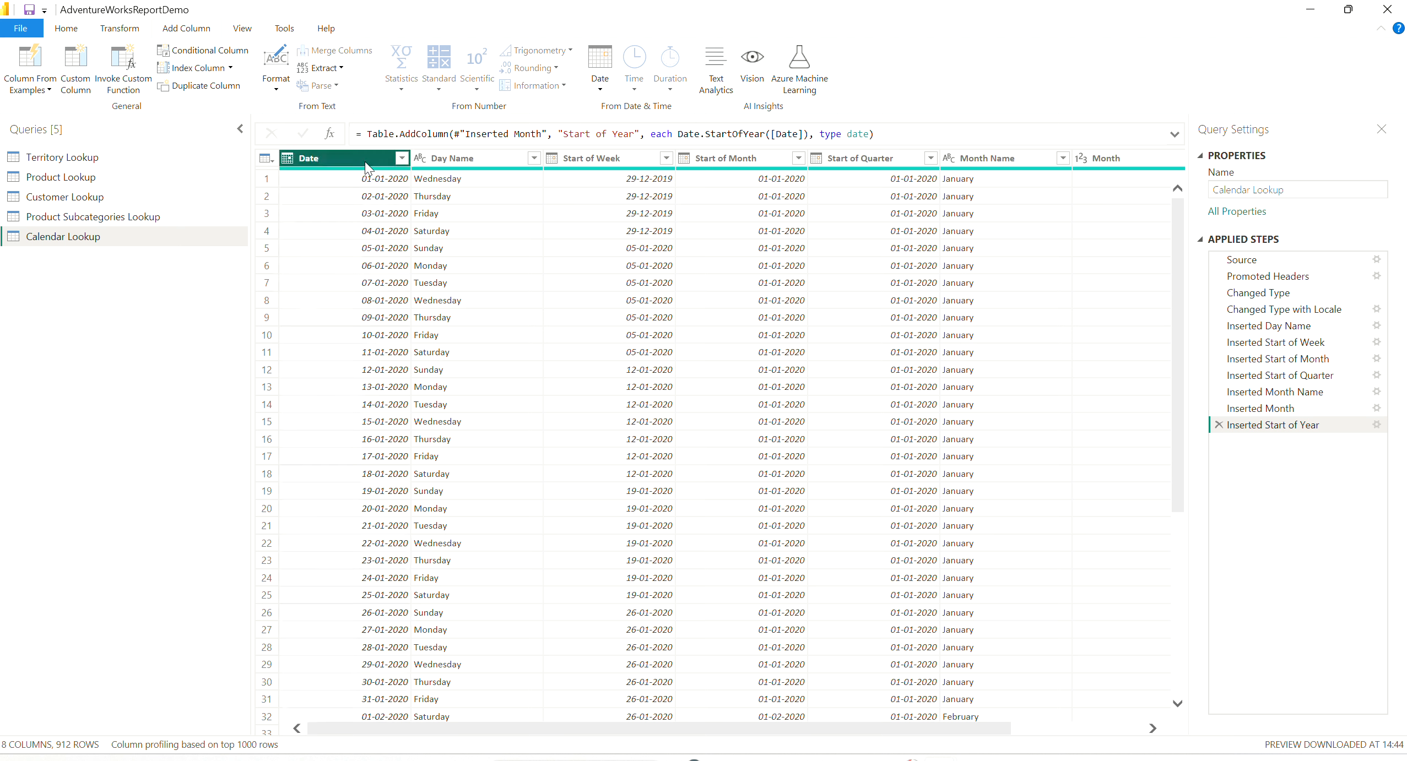
pyautogui.click(600, 88)
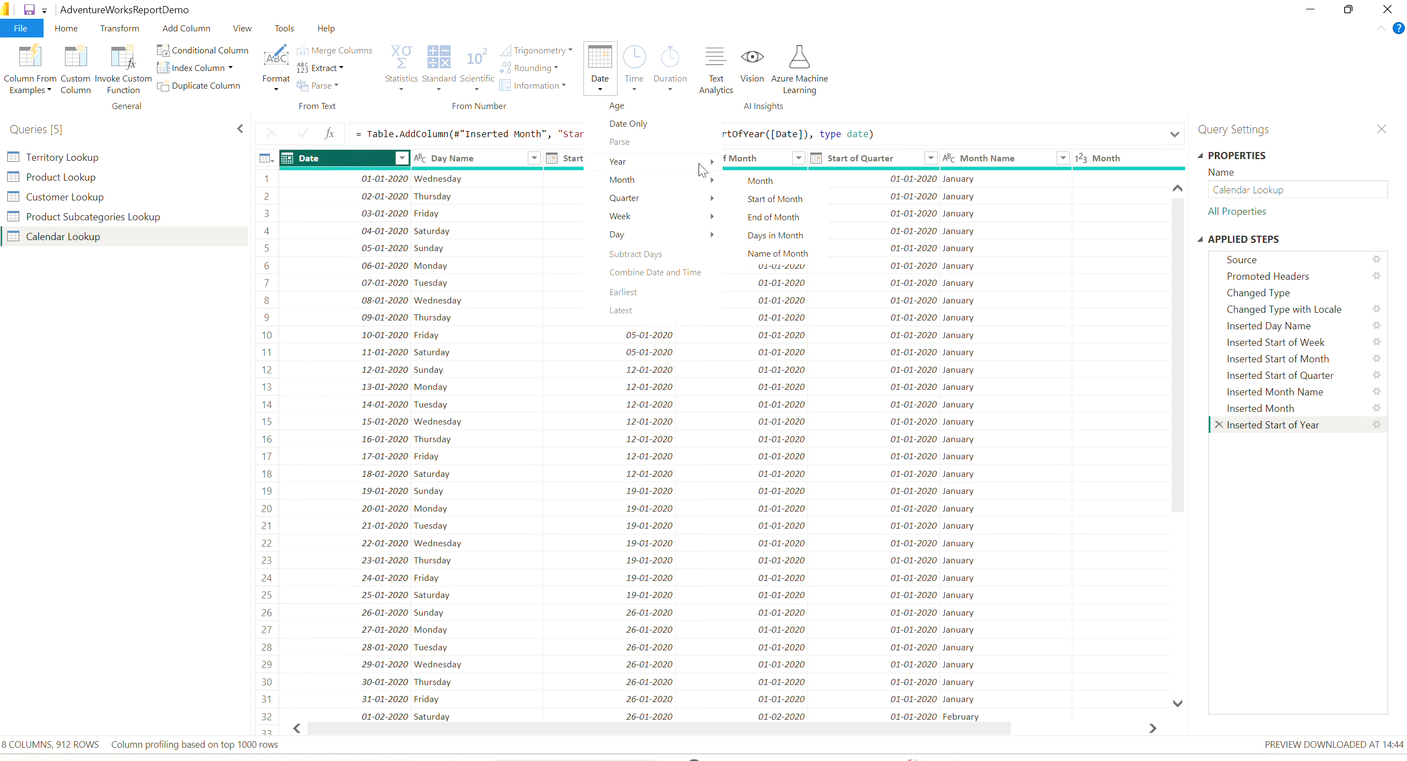
pyautogui.moveTo(702, 165)
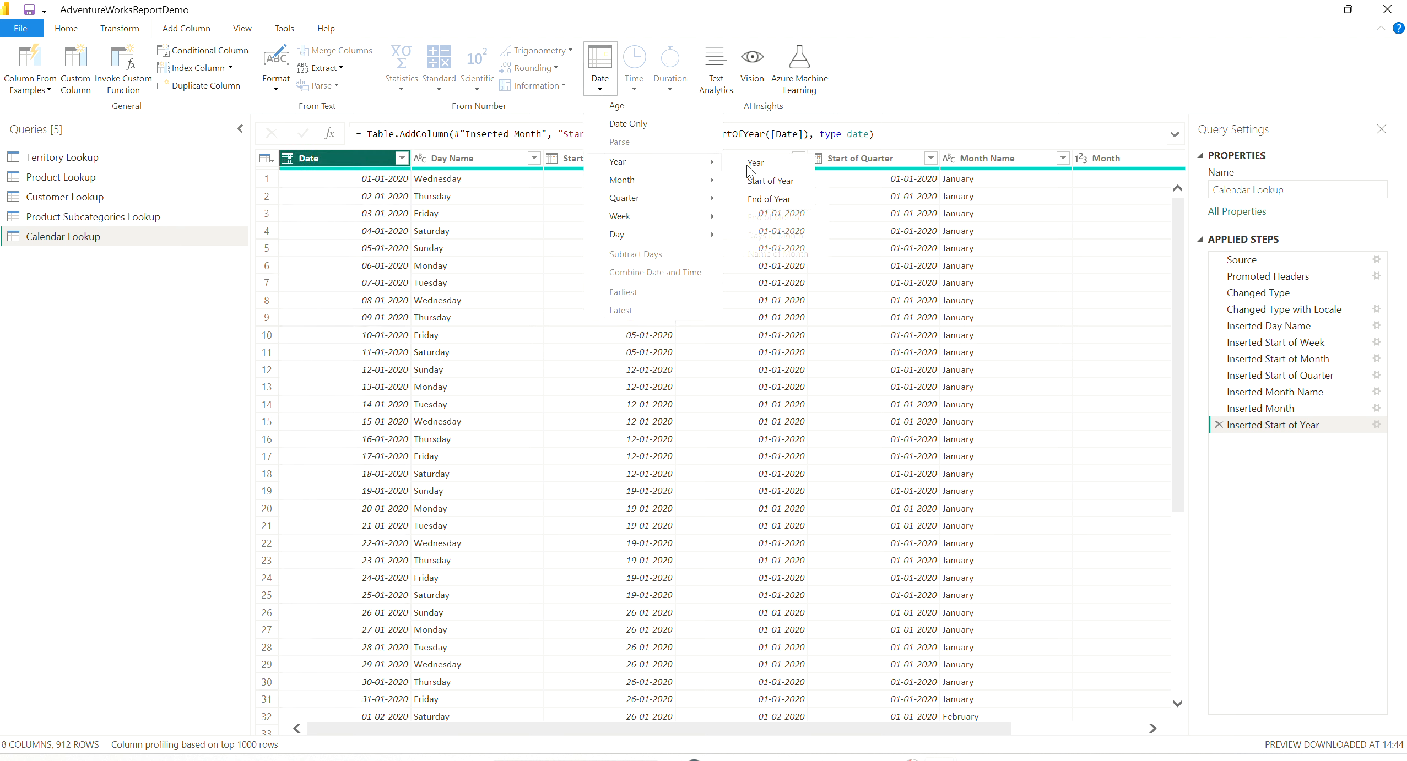
pyautogui.click(779, 165)
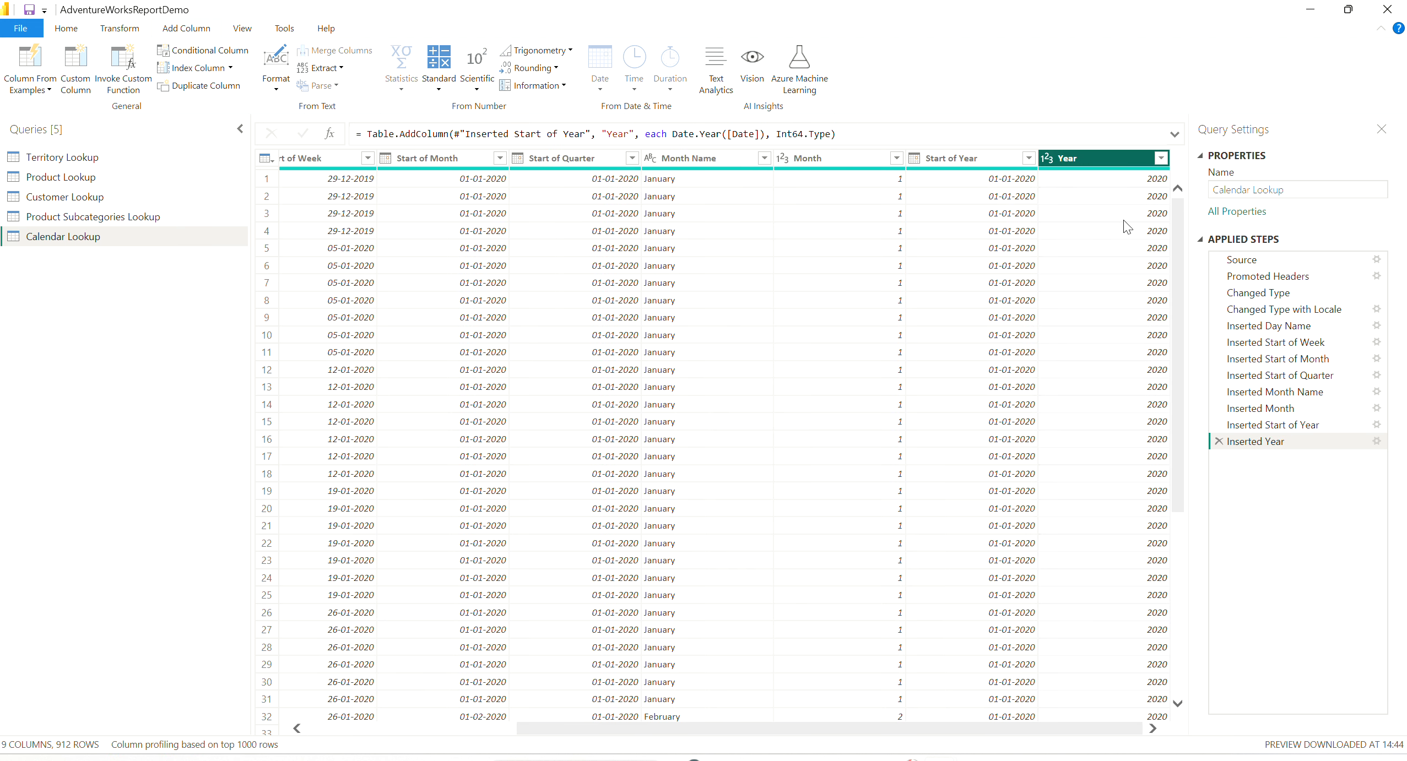
pyautogui.scroll(-15, 1171, 576)
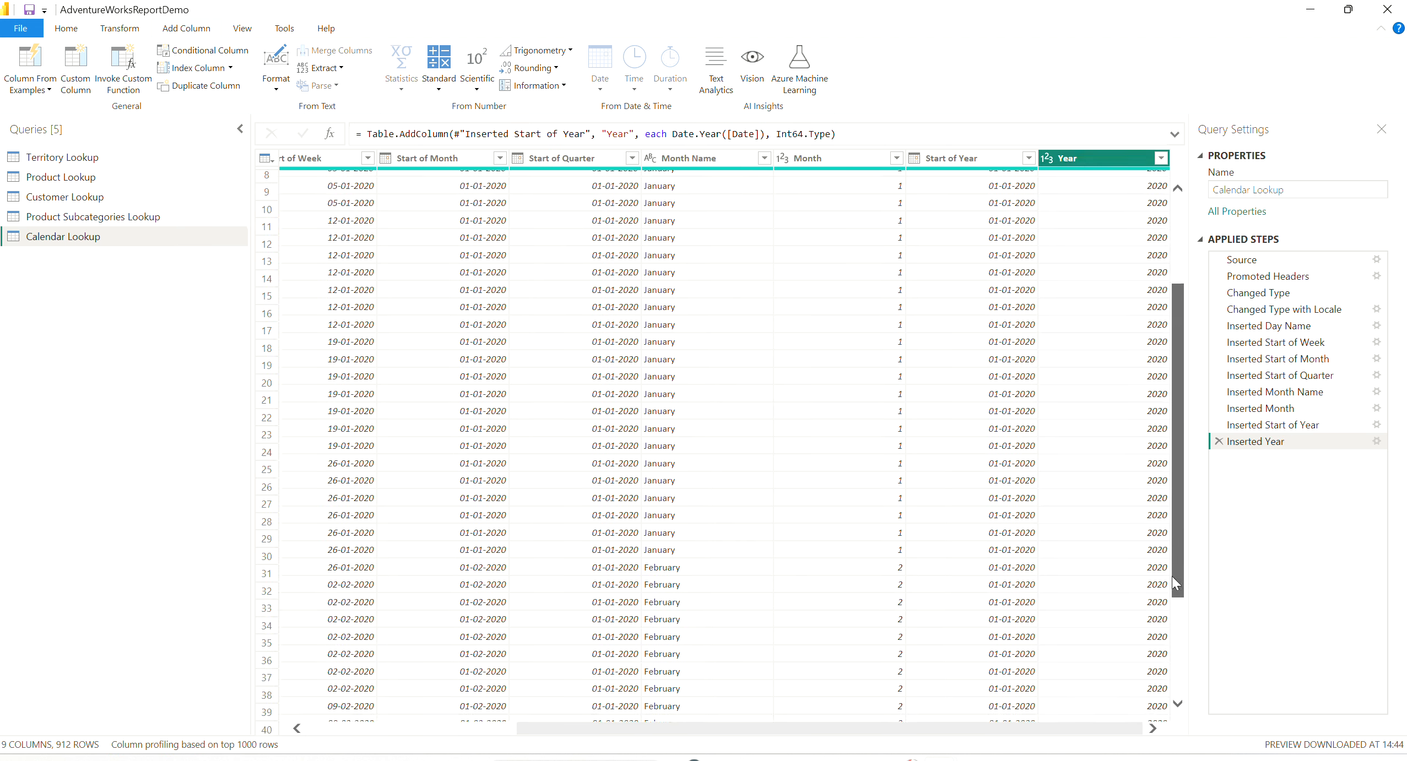
pyautogui.scroll(15, 1184, 693)
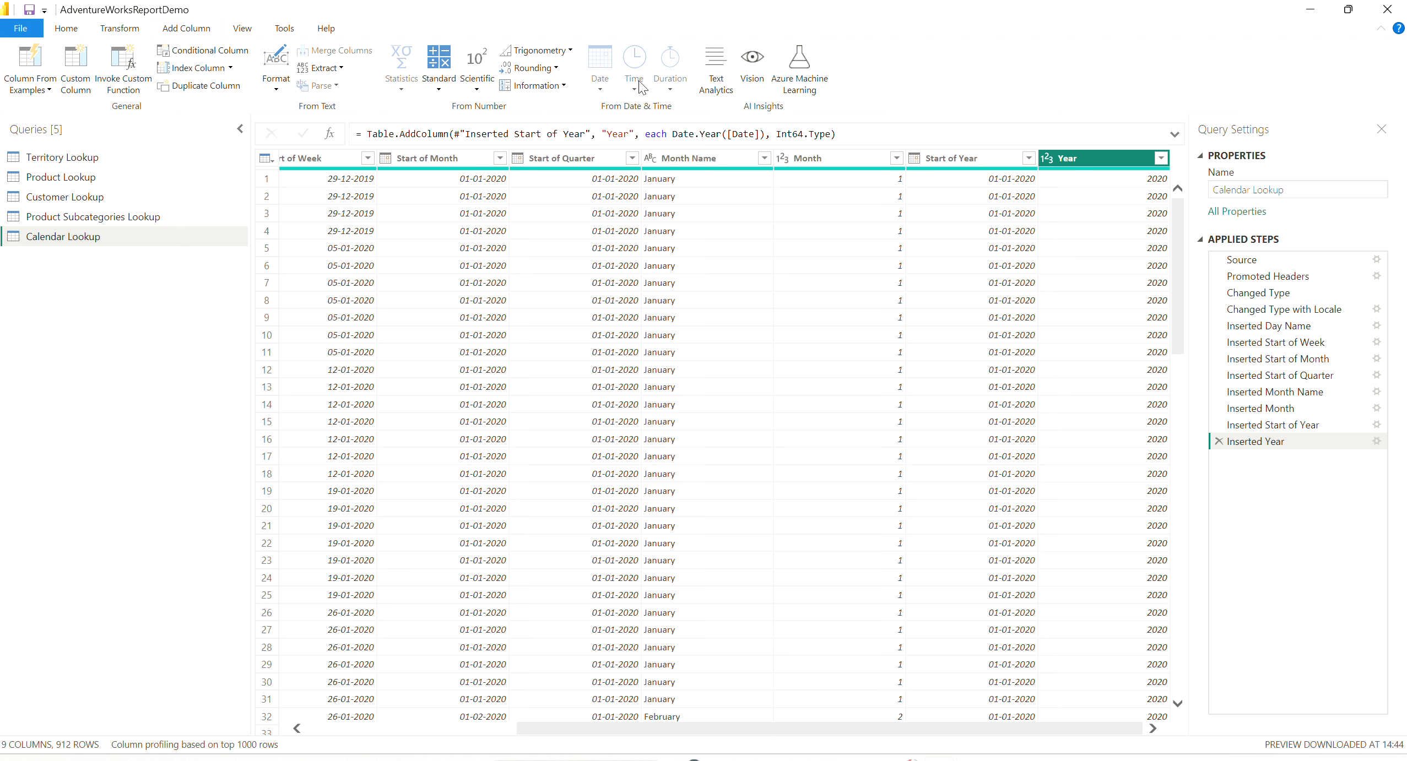
pyautogui.moveTo(552, 730); pyautogui.dragTo(295, 739)
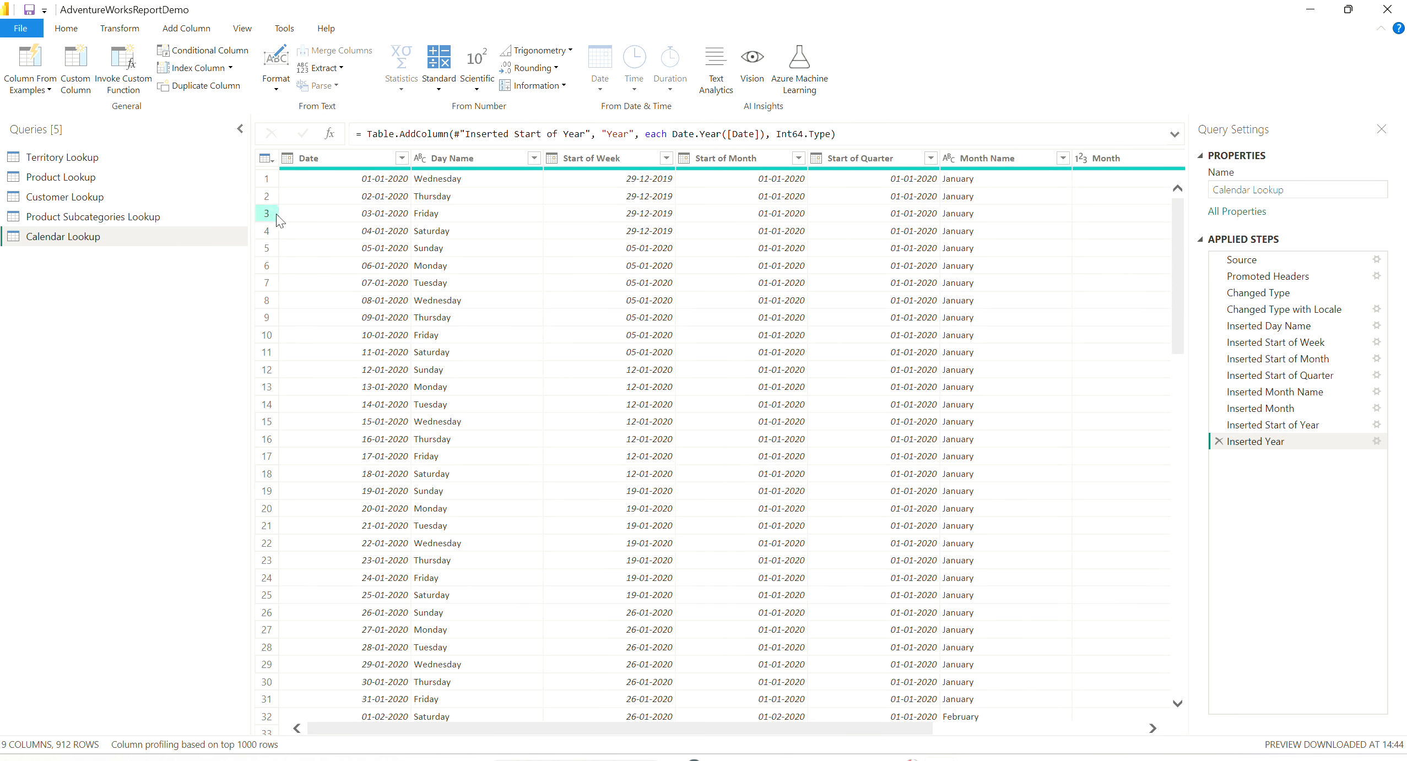
pyautogui.click(287, 159)
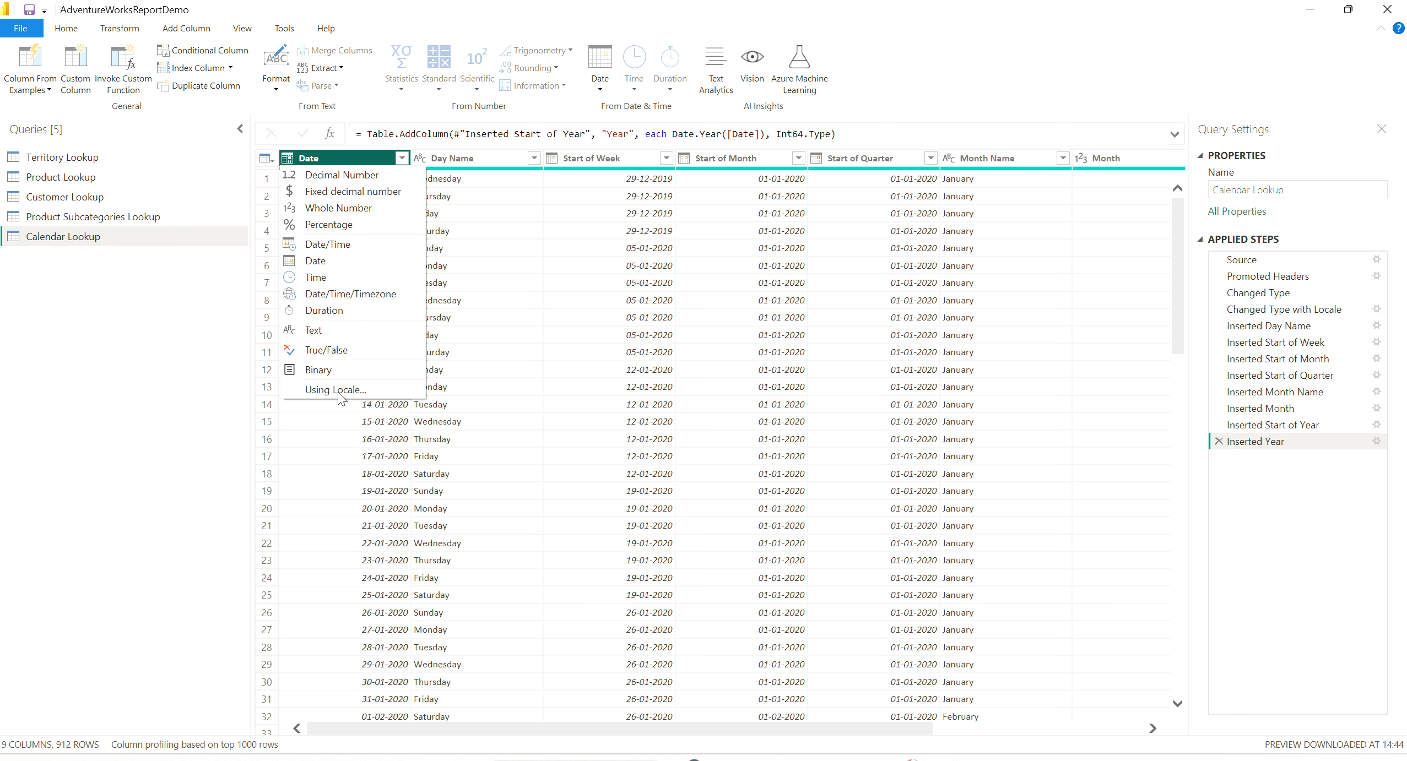
pyautogui.click(99, 418)
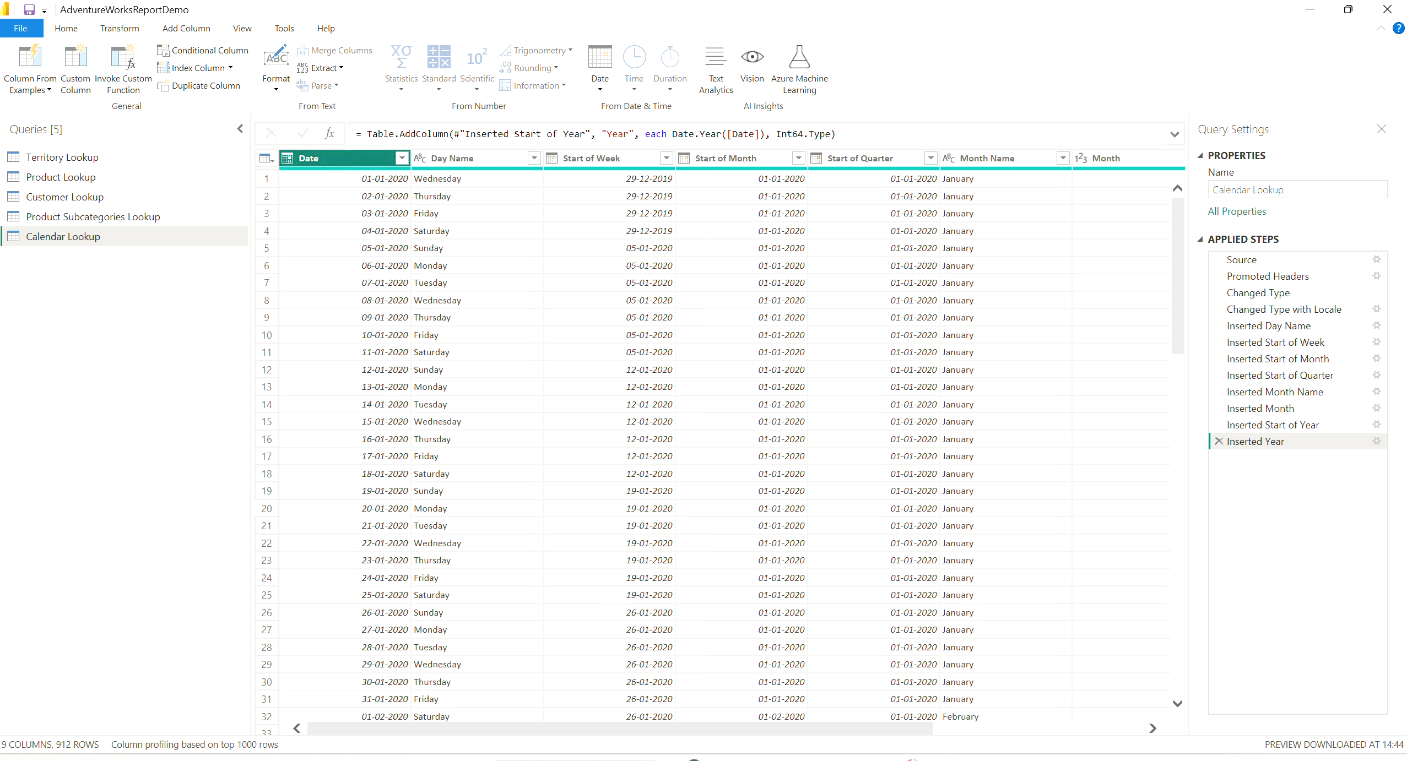